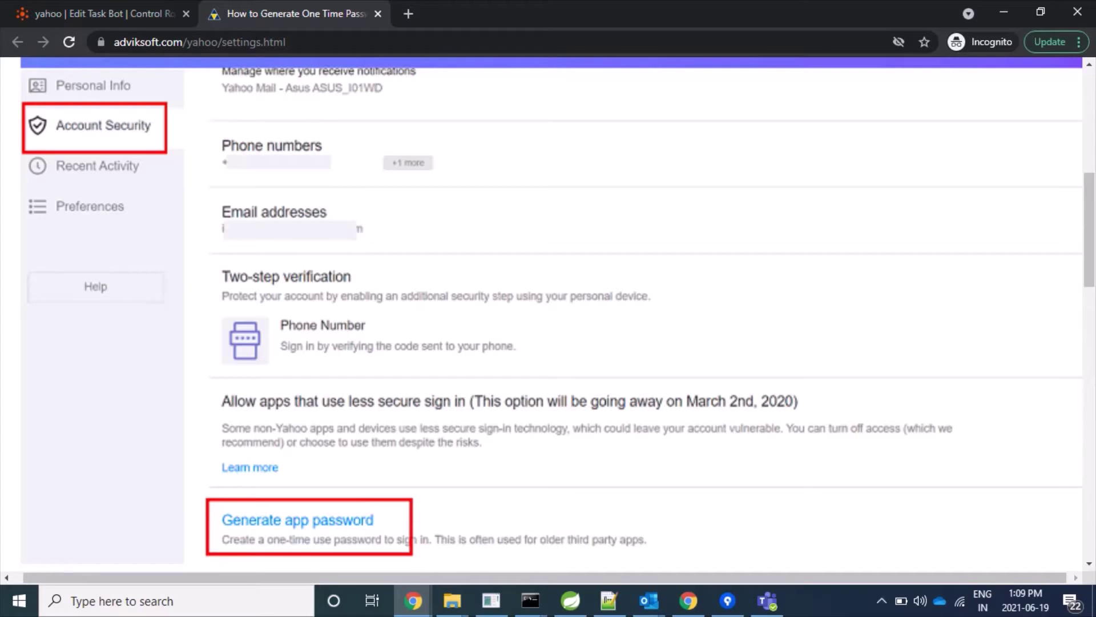
- Sign in to Yahoo Mail in a new tab with the saved account and its password
{"action": "left_click", "coordinate": [407, 15]}
{"action": "type", "text": "yahoo"}
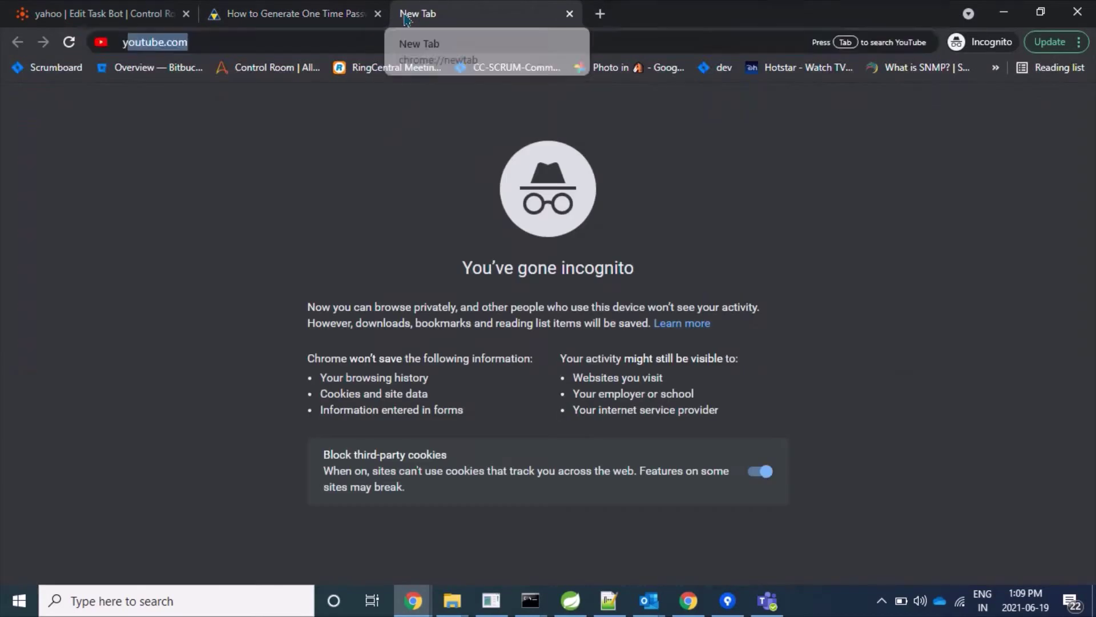
{"action": "key", "text": "Down"}
{"action": "key", "text": "Down"}
{"action": "key", "text": "Down"}
{"action": "key", "text": "Down"}
{"action": "key", "text": "Down"}
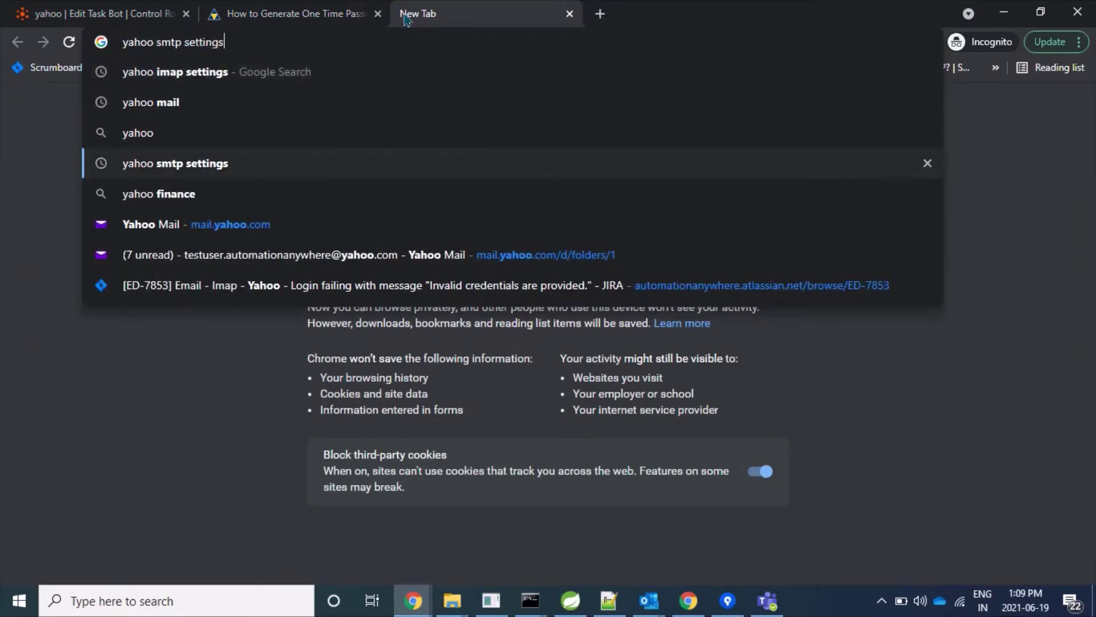
{"action": "key", "text": "Return"}
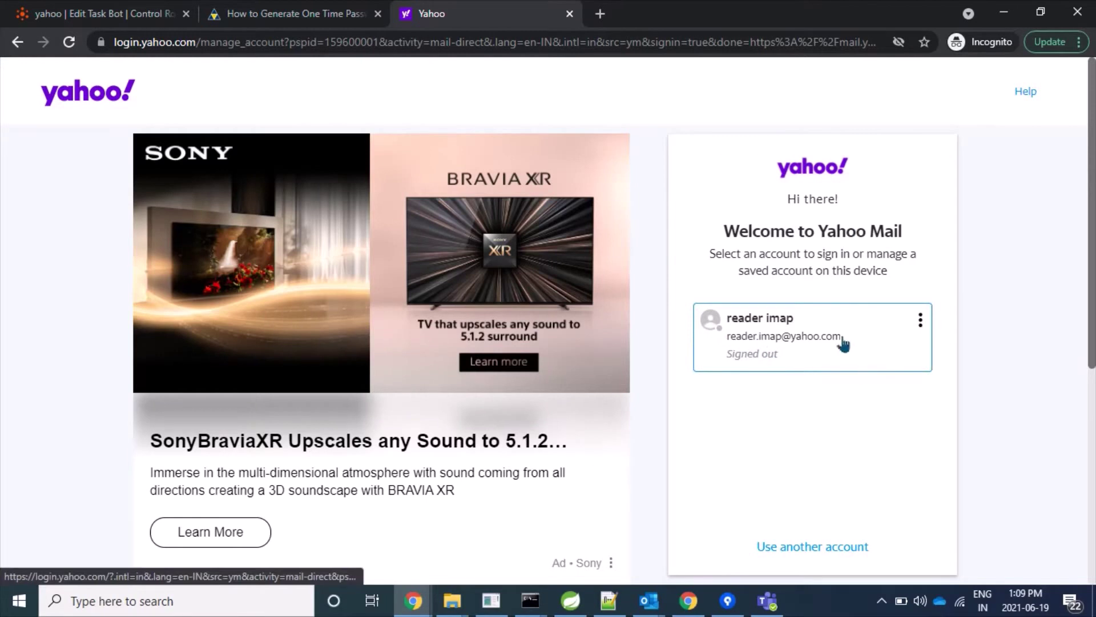
{"action": "left_click", "coordinate": [797, 339]}
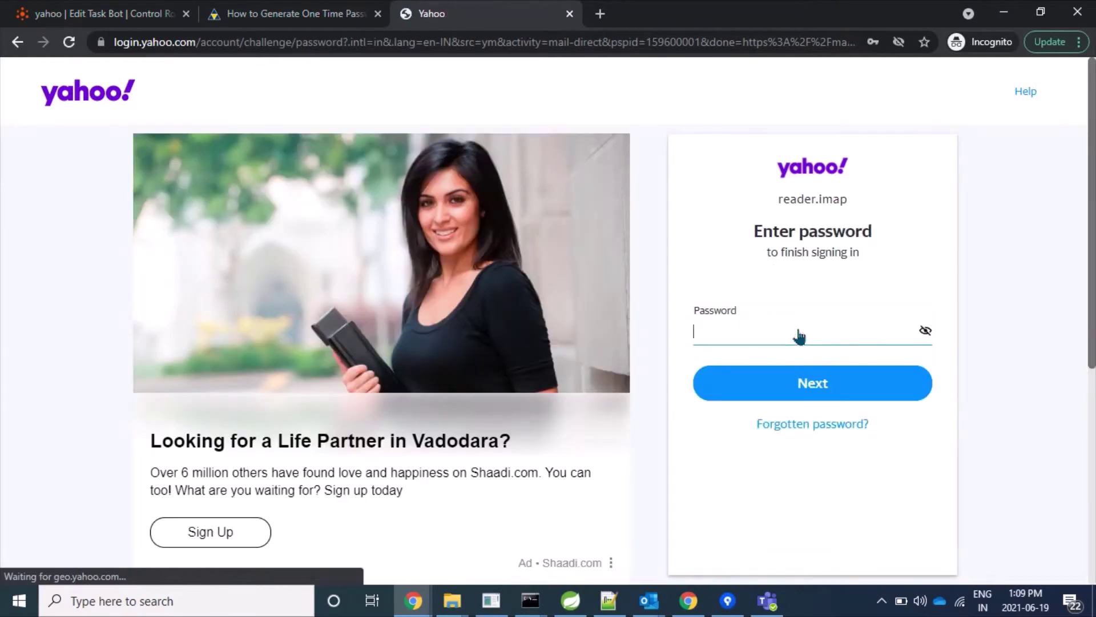
{"action": "type", "text": "a*********"}
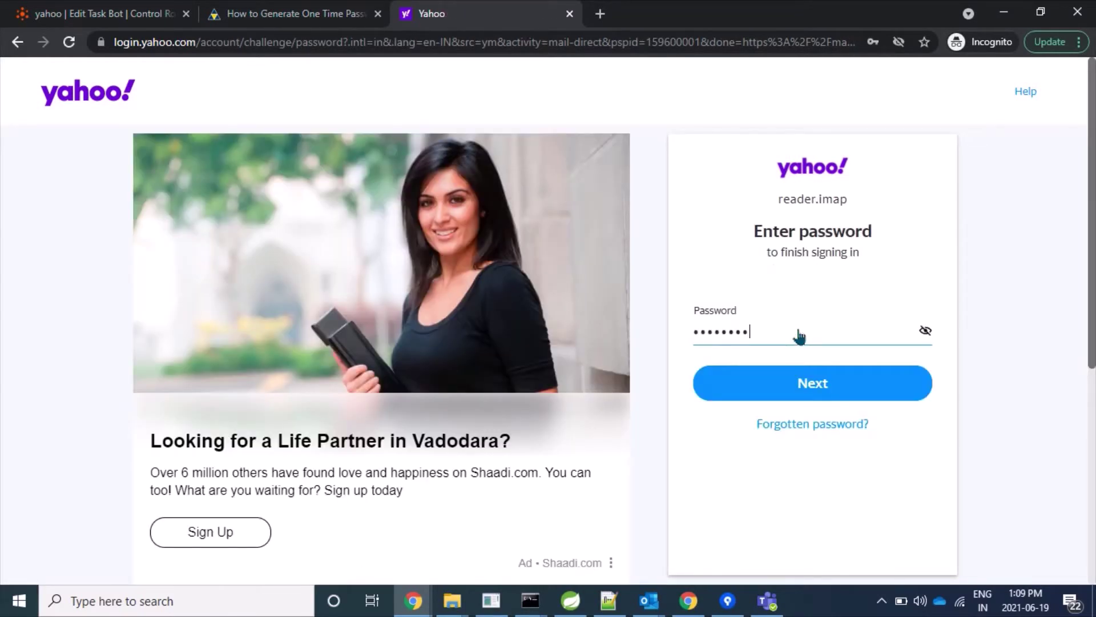
{"action": "type", "text": "***"}
{"action": "key", "text": "Return"}
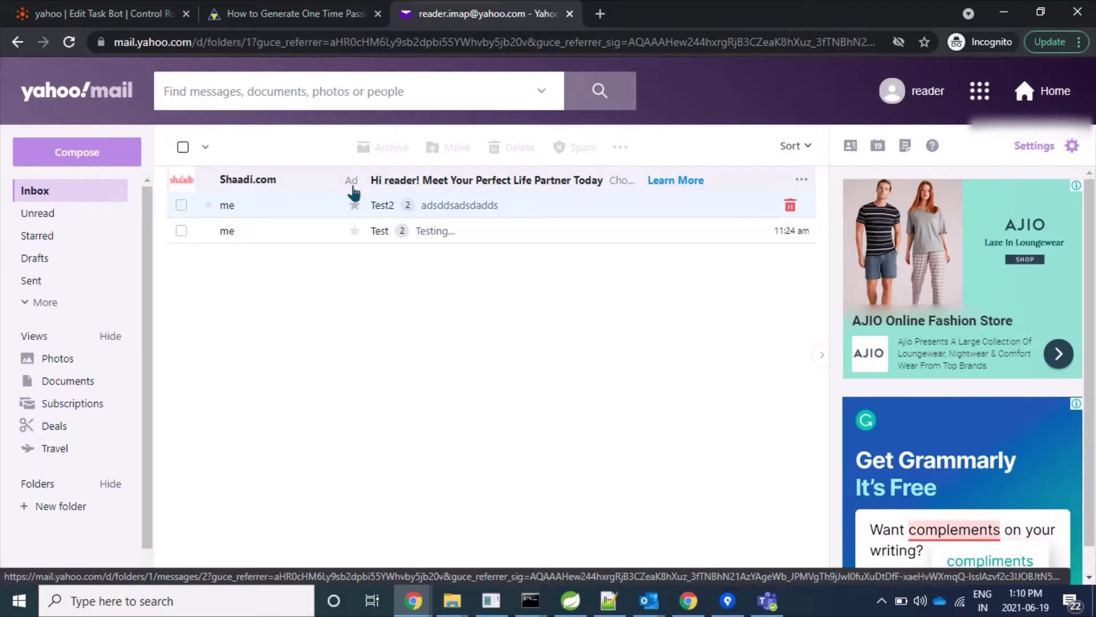
- Check the yahoo bot's Email: Connect action for its Yahoo mail server host and login username
{"action": "left_click", "coordinate": [122, 12]}
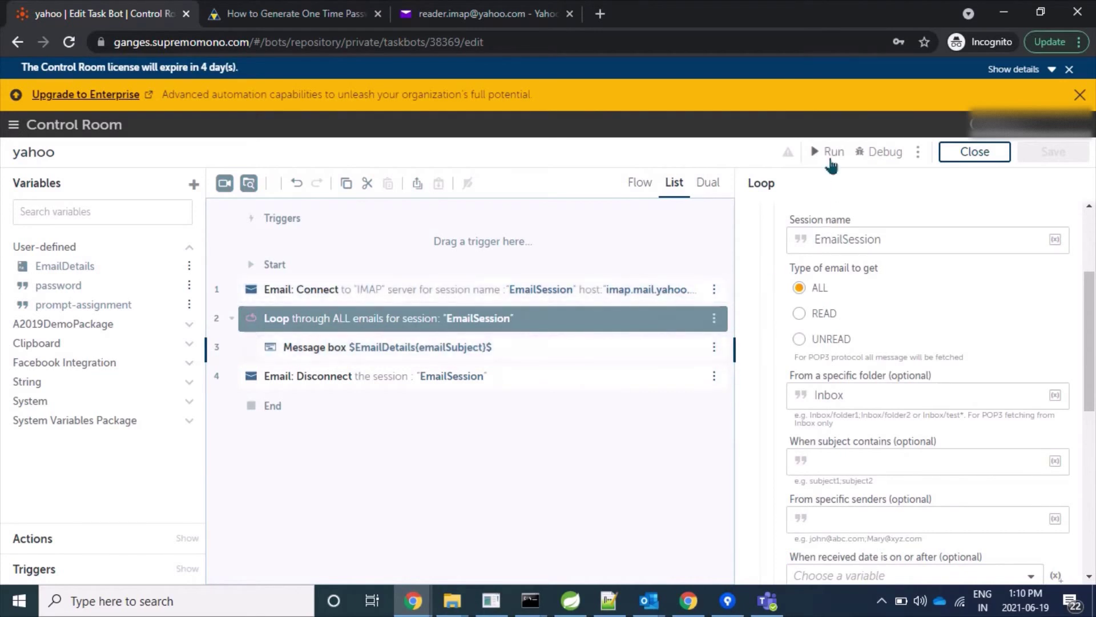
{"action": "left_click", "coordinate": [606, 290]}
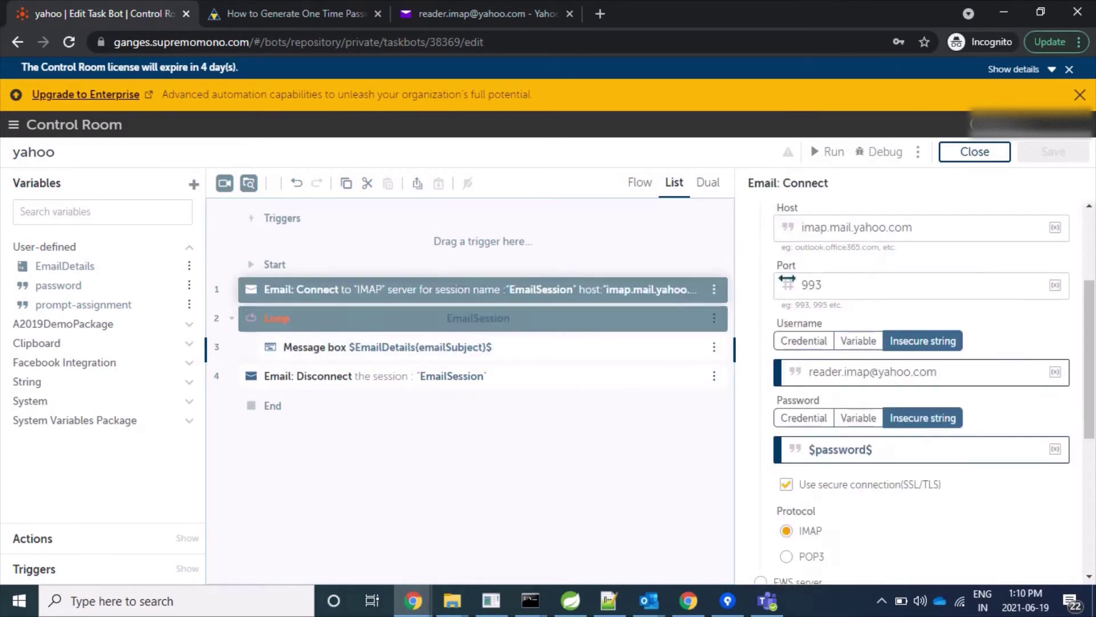
{"action": "scroll", "coordinate": [852, 301], "scroll_direction": "up", "scroll_amount": 1}
{"action": "scroll", "coordinate": [851, 301], "scroll_direction": "up", "scroll_amount": 2}
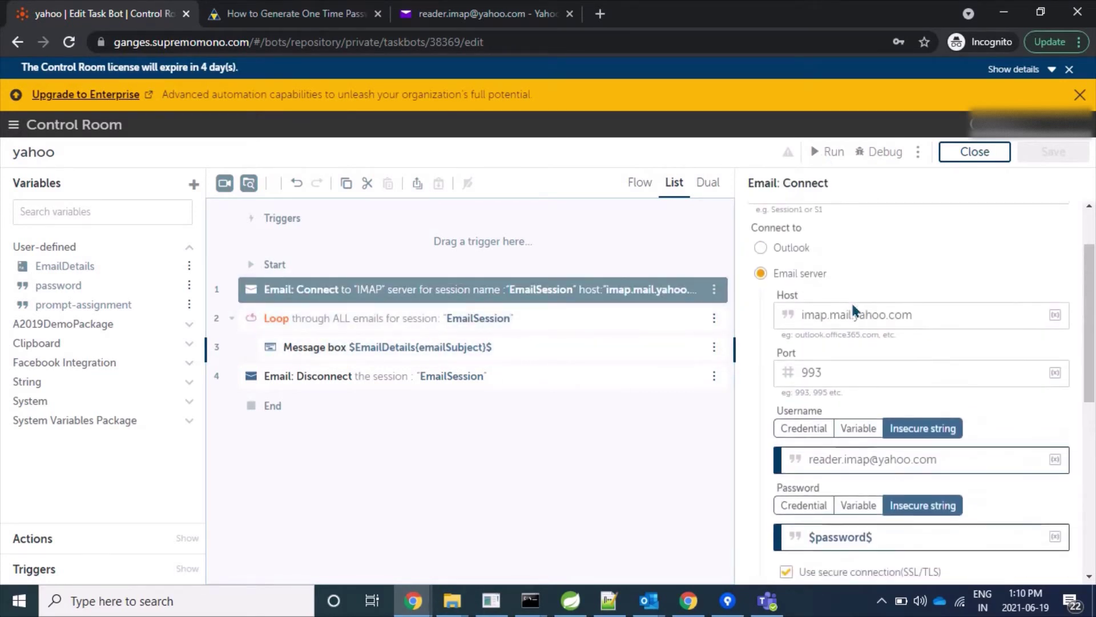
{"action": "scroll", "coordinate": [851, 301], "scroll_direction": "down", "scroll_amount": 1}
{"action": "left_click_drag", "start_coordinate": [895, 322], "coordinate": [829, 318]}
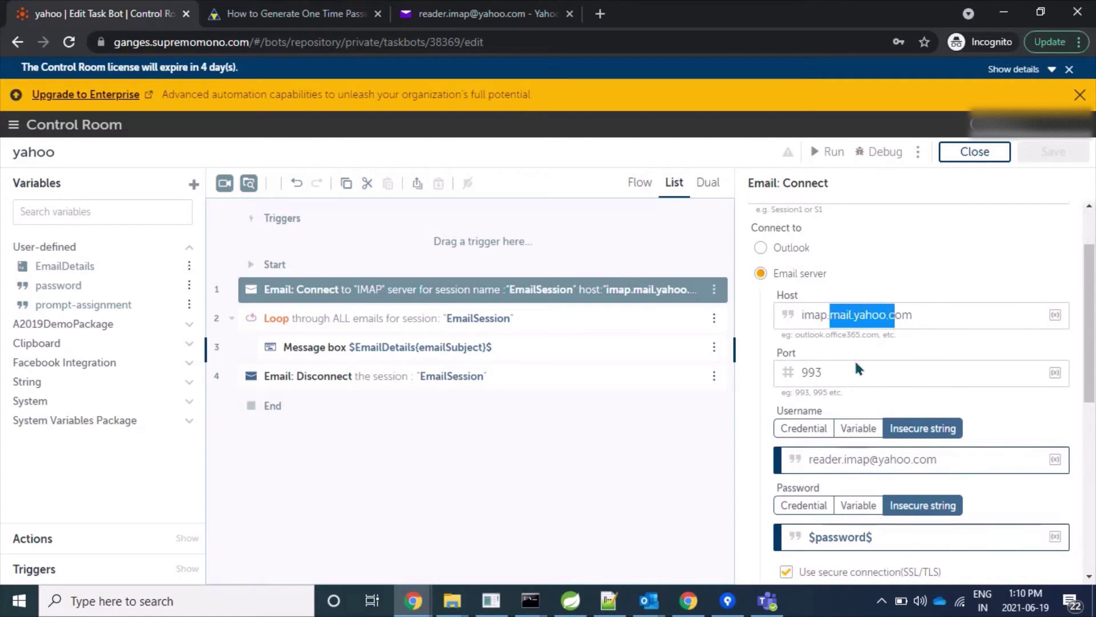
{"action": "scroll", "coordinate": [858, 366], "scroll_direction": "down", "scroll_amount": 1}
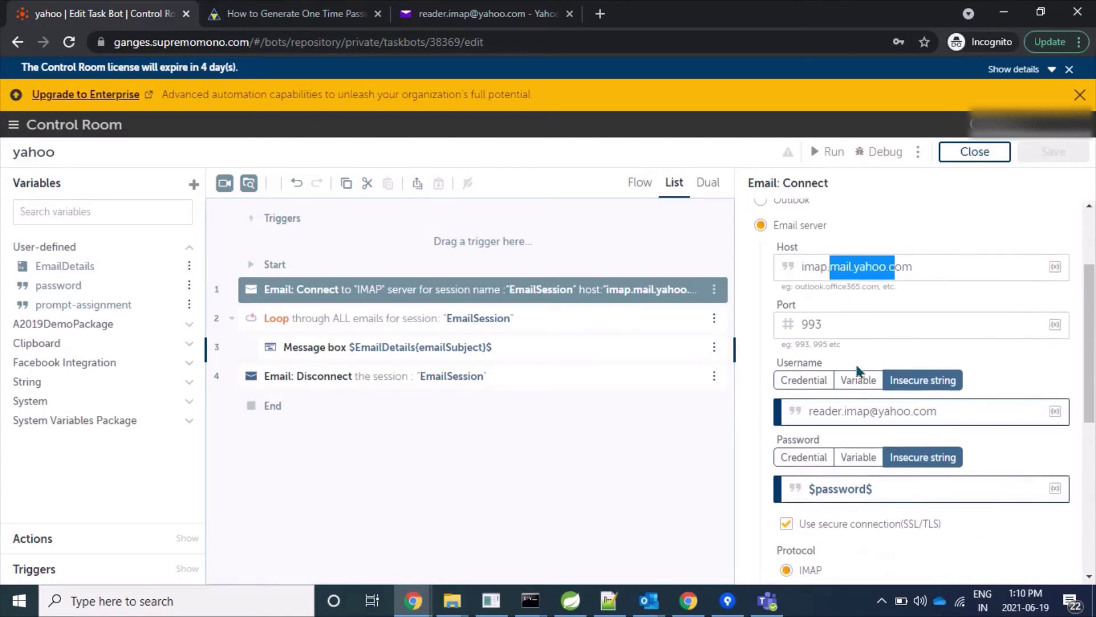
{"action": "left_click_drag", "start_coordinate": [943, 423], "coordinate": [802, 424]}
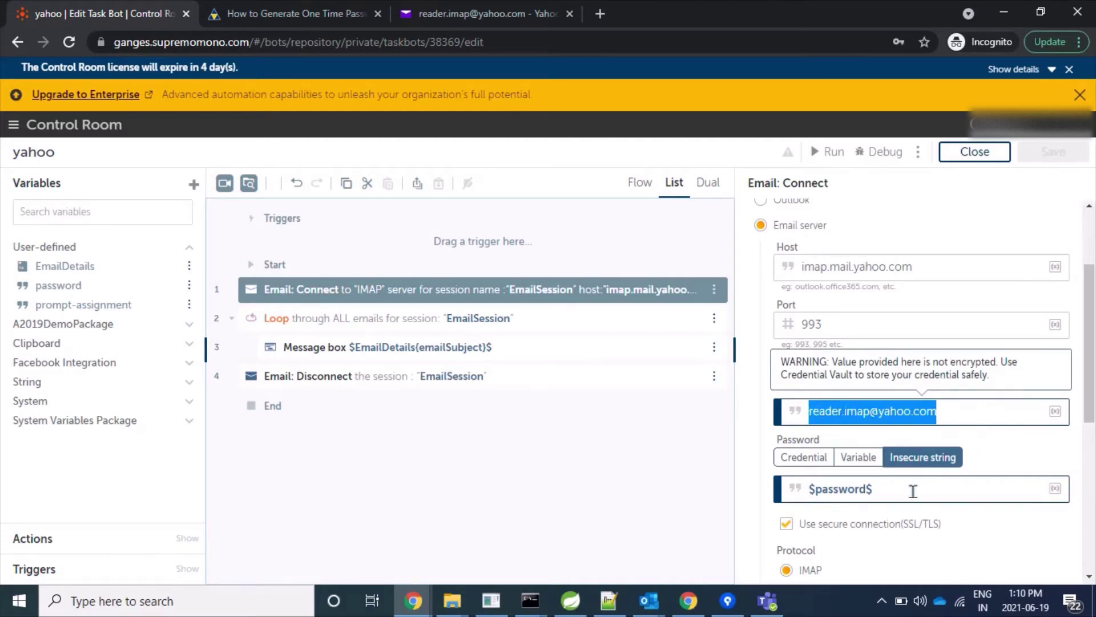
- Inspect the Loop action, which fetches ALL emails from the Inbox
{"action": "right_click", "coordinate": [649, 375]}
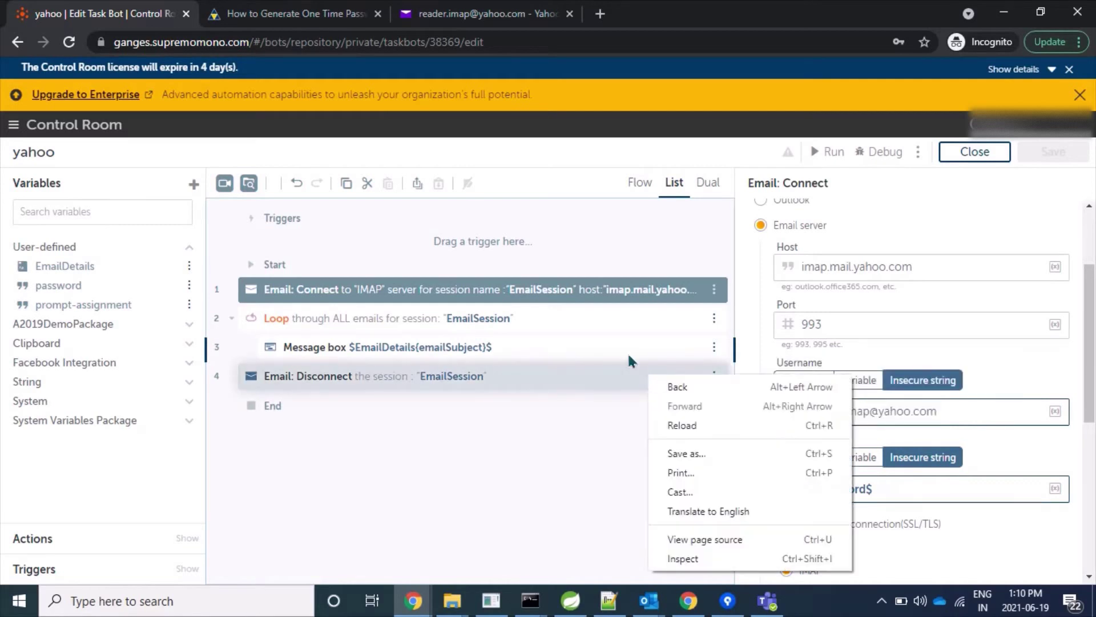
{"action": "left_click", "coordinate": [609, 327]}
{"action": "scroll", "coordinate": [870, 496], "scroll_direction": "down", "scroll_amount": 2}
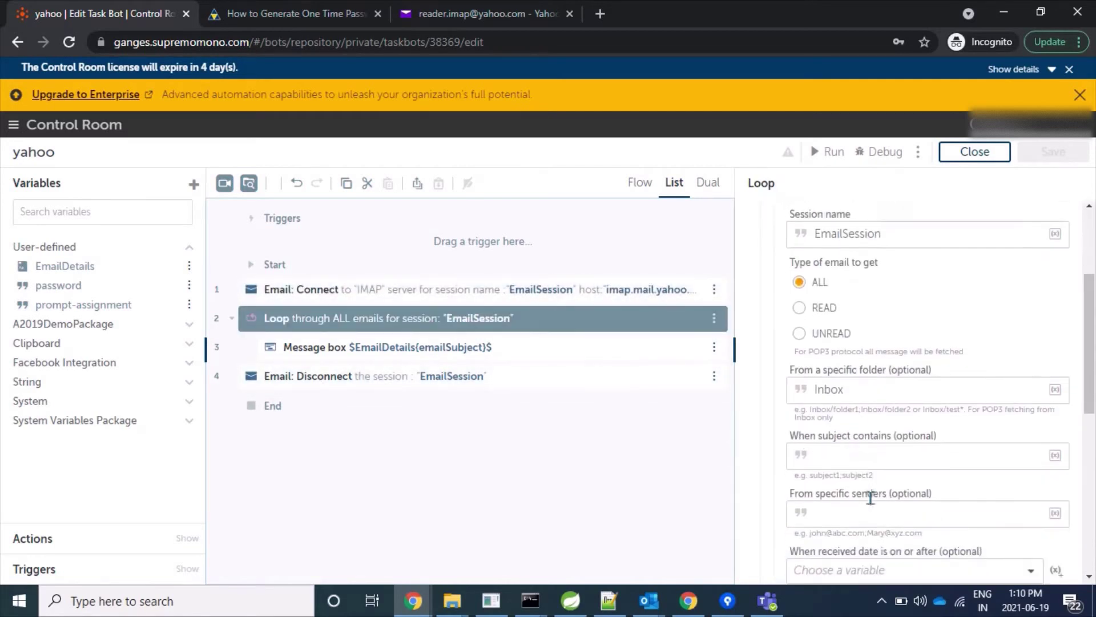
{"action": "scroll", "coordinate": [870, 497], "scroll_direction": "down", "scroll_amount": 1}
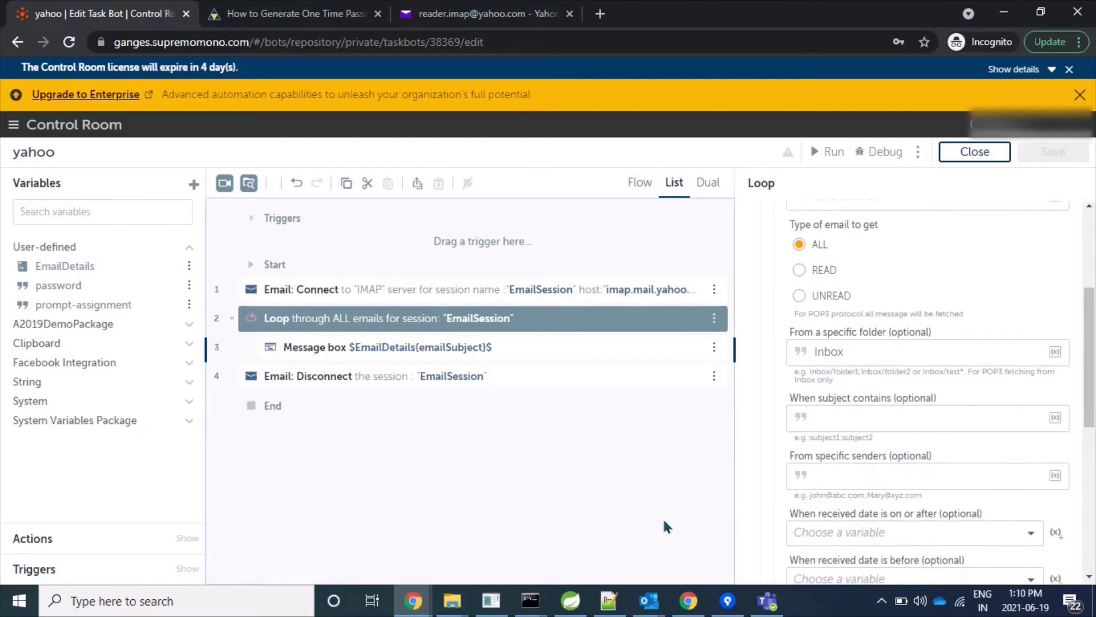
- Run the yahoo bot and note its line 1 'Invalid credentials are provided' error
{"action": "left_click", "coordinate": [816, 156]}
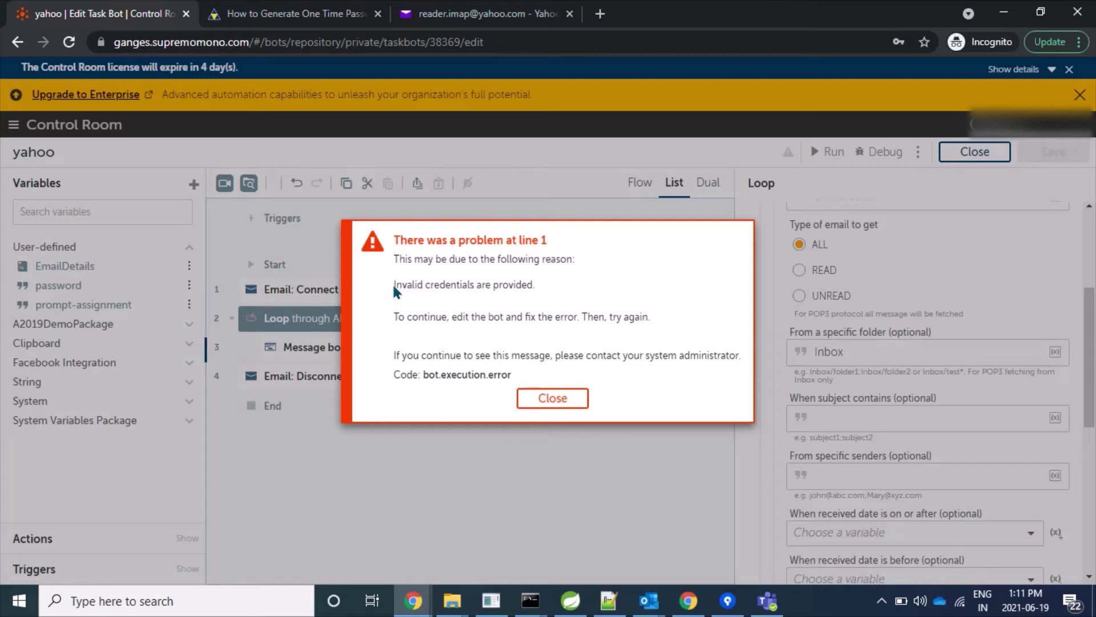
{"action": "left_click_drag", "start_coordinate": [394, 285], "coordinate": [566, 295]}
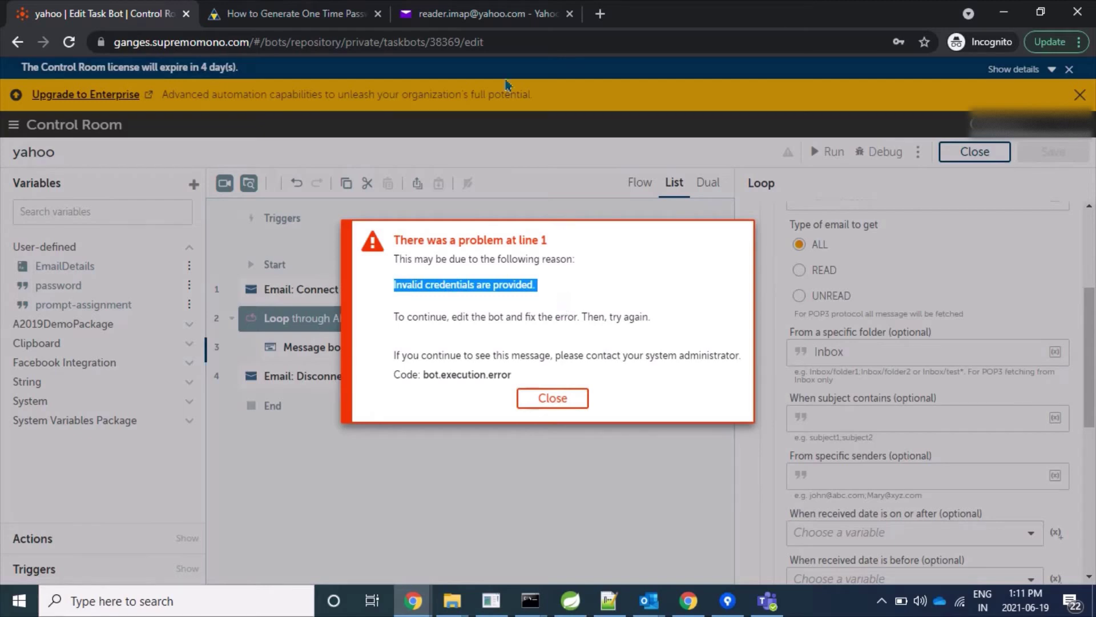
- Open Account info from the Yahoo Mail profile menu to reach the Personal info page
{"action": "left_click", "coordinate": [484, 21]}
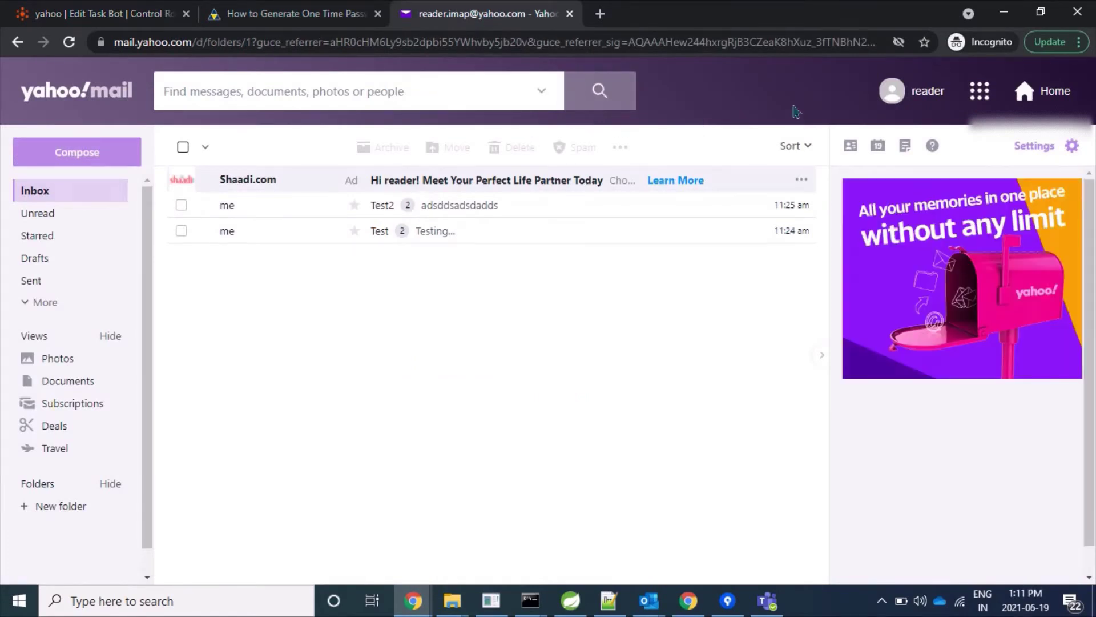
{"action": "left_click", "coordinate": [923, 91]}
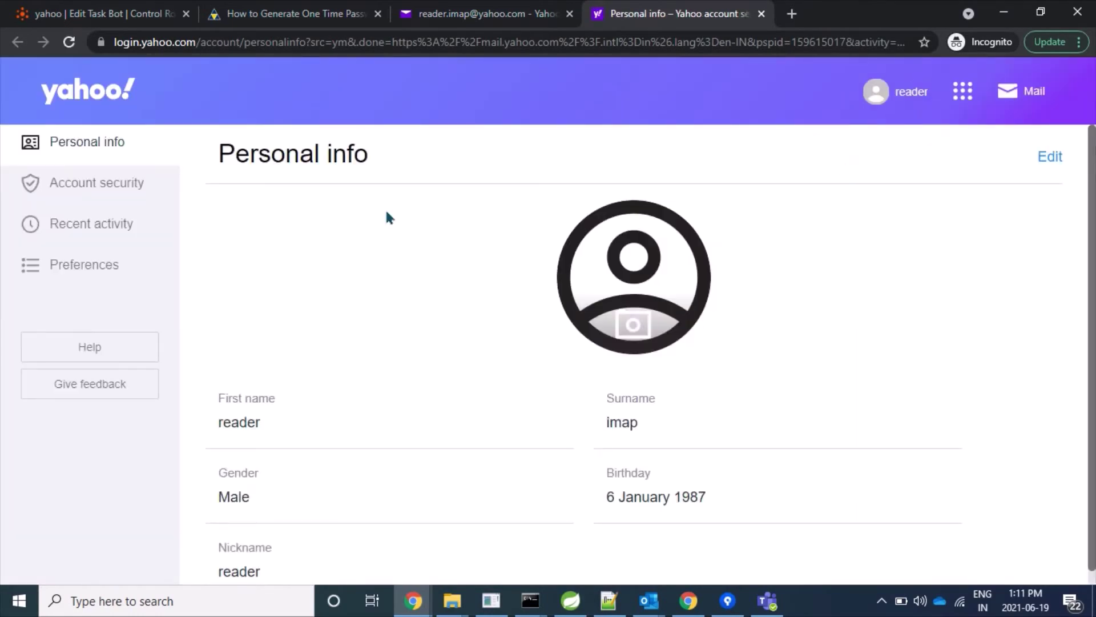
- Find the App password card on Account security, showing 1 password, last generated TestApp1
{"action": "left_click", "coordinate": [105, 189]}
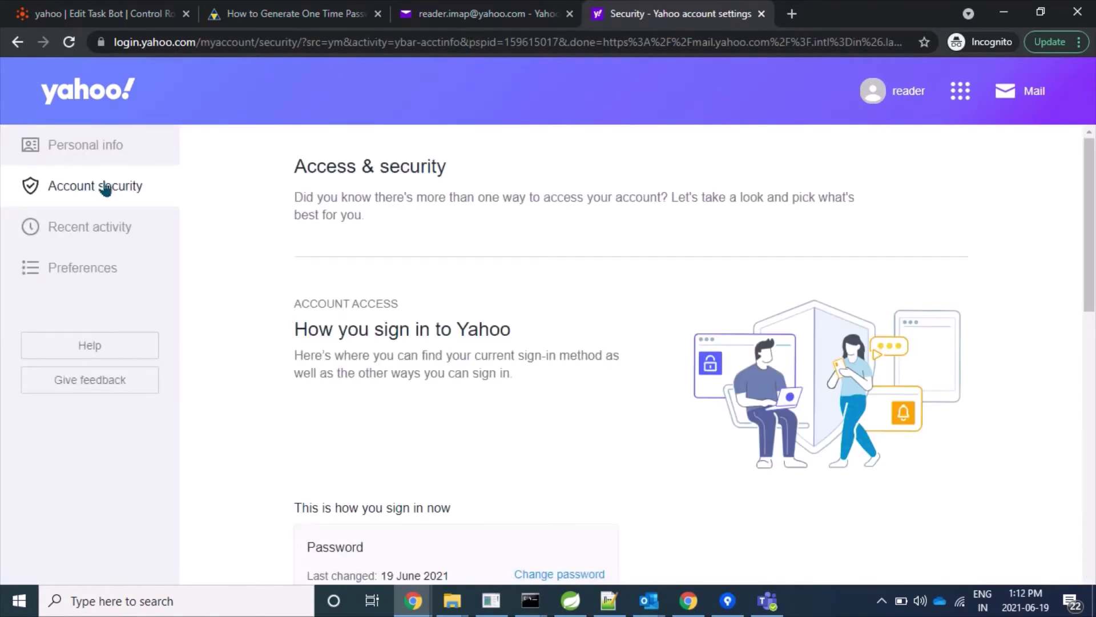
{"action": "scroll", "coordinate": [541, 404], "scroll_direction": "down", "scroll_amount": 3}
{"action": "scroll", "coordinate": [541, 404], "scroll_direction": "down", "scroll_amount": 5}
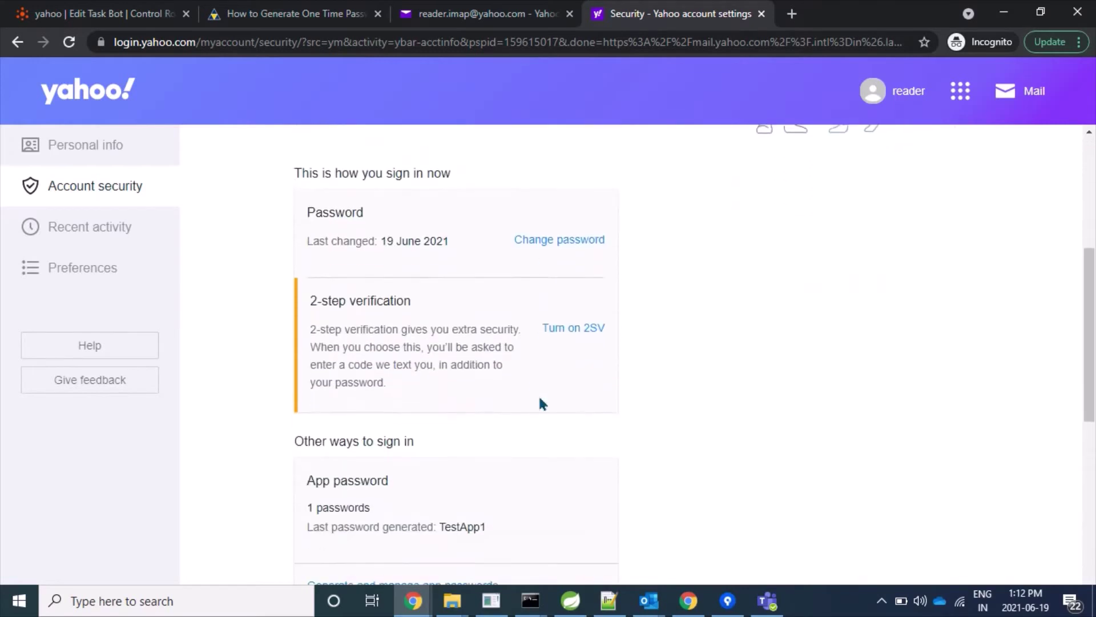
{"action": "scroll", "coordinate": [542, 404], "scroll_direction": "up", "scroll_amount": 1}
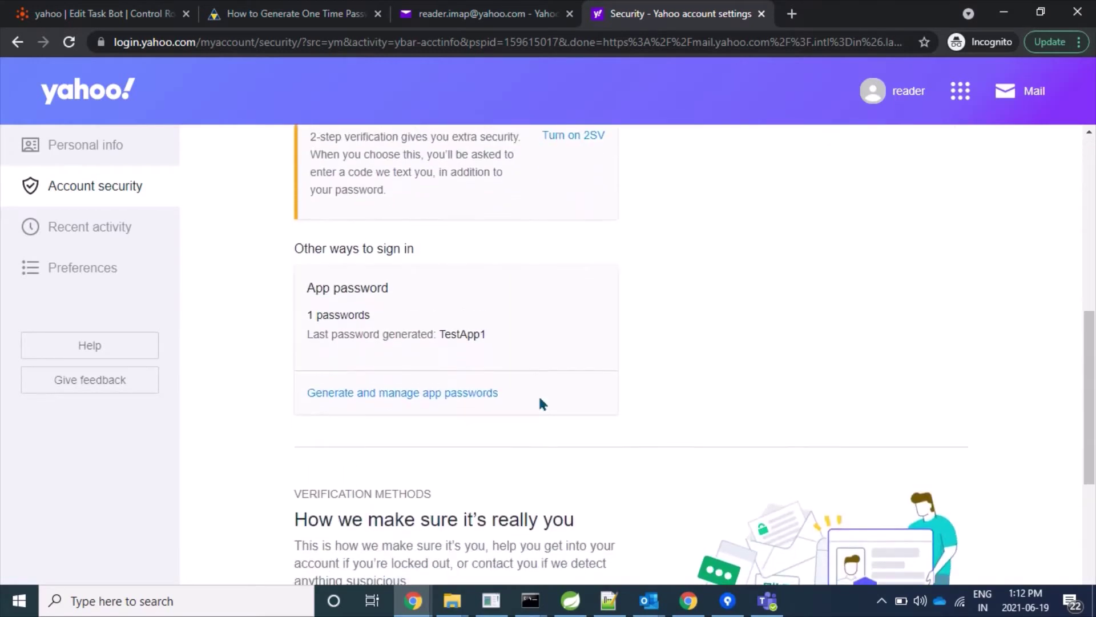
{"action": "scroll", "coordinate": [711, 389], "scroll_direction": "up", "scroll_amount": 2}
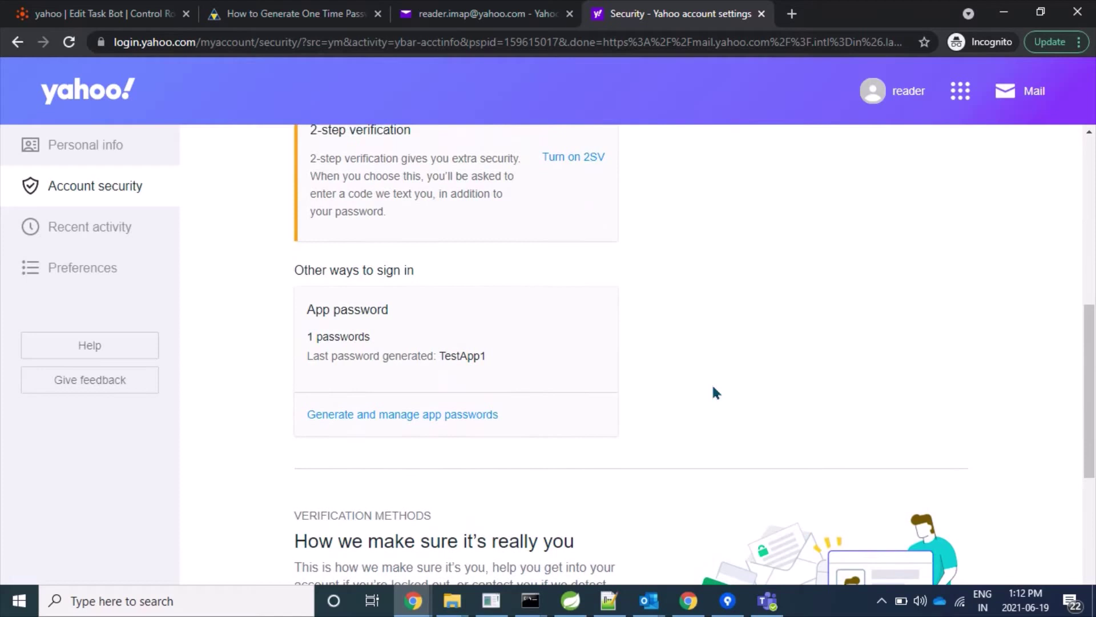
{"action": "scroll", "coordinate": [713, 388], "scroll_direction": "up", "scroll_amount": 5}
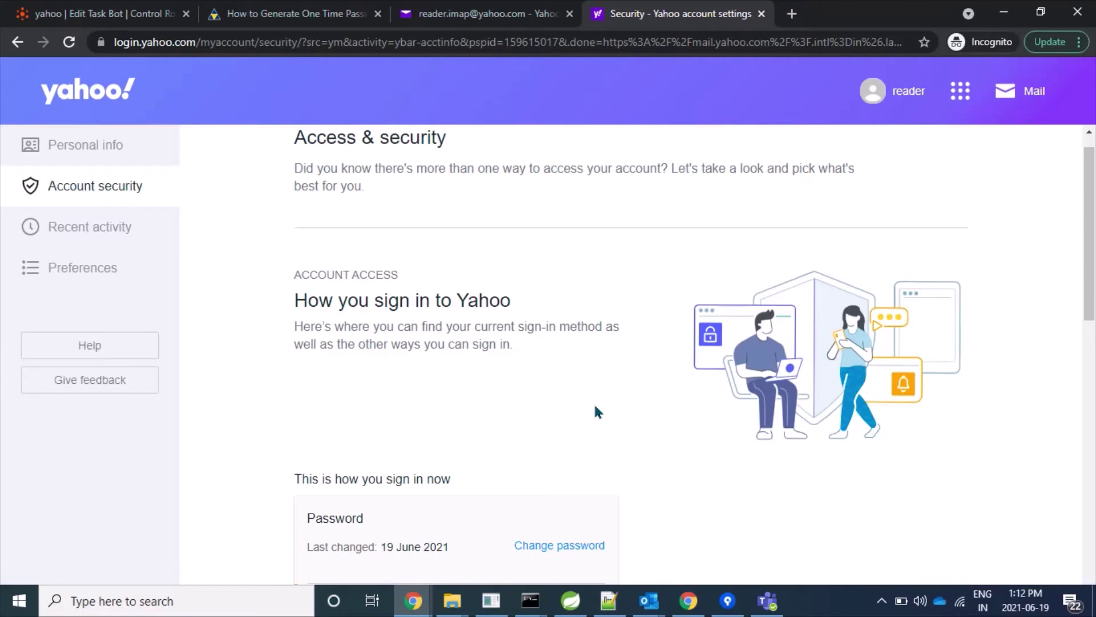
{"action": "scroll", "coordinate": [594, 407], "scroll_direction": "down", "scroll_amount": 2}
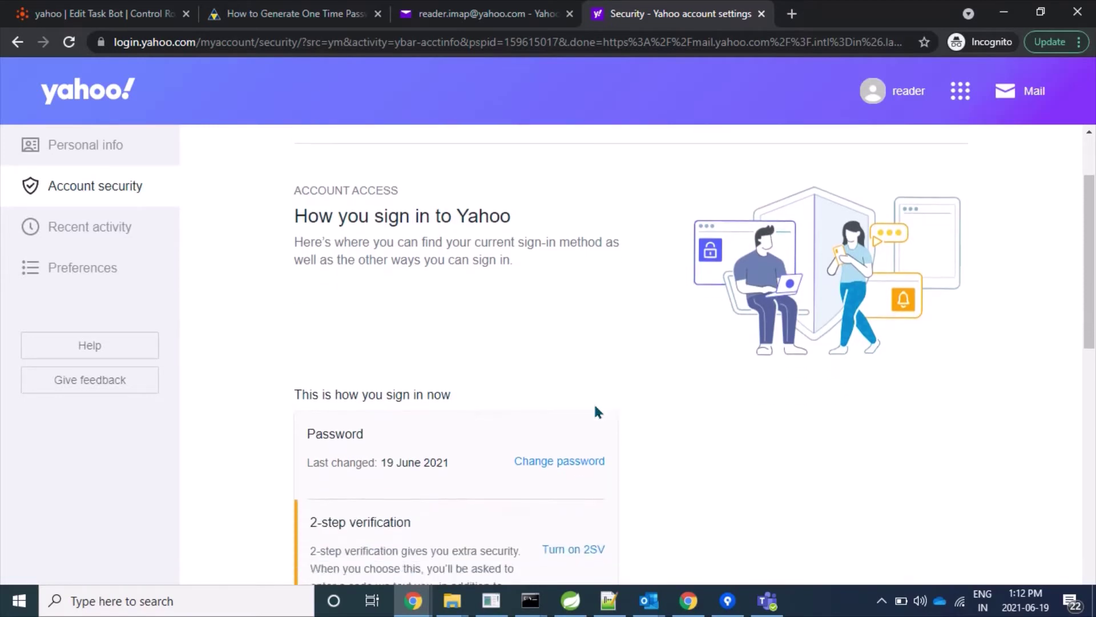
{"action": "scroll", "coordinate": [595, 407], "scroll_direction": "up", "scroll_amount": 3}
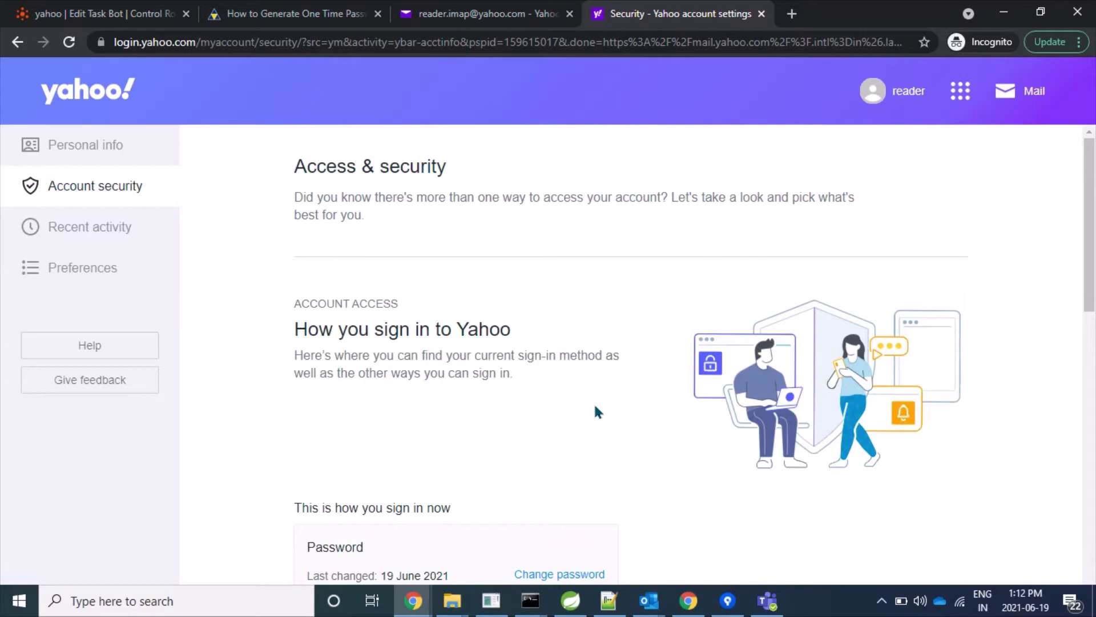
{"action": "scroll", "coordinate": [562, 392], "scroll_direction": "down", "scroll_amount": 4}
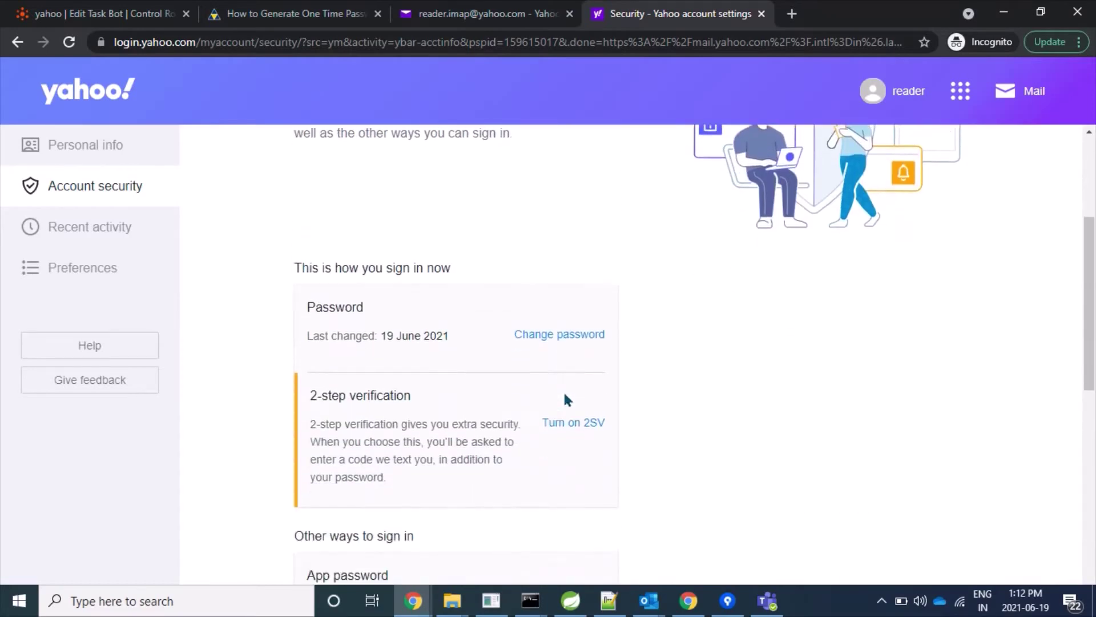
{"action": "scroll", "coordinate": [565, 399], "scroll_direction": "down", "scroll_amount": 6}
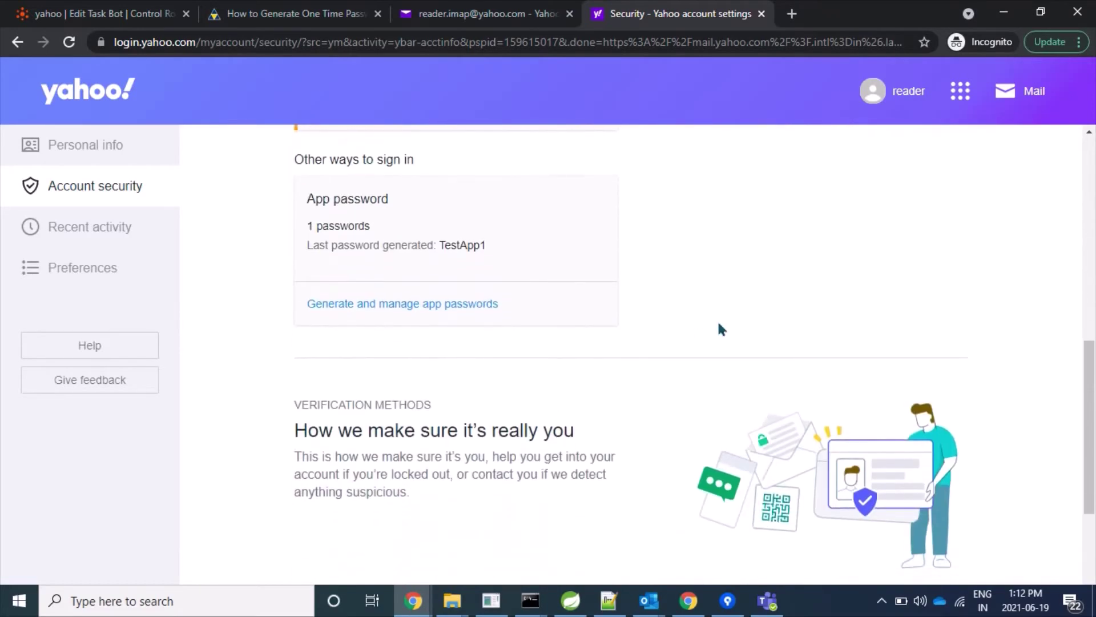
{"action": "scroll", "coordinate": [719, 326], "scroll_direction": "down", "scroll_amount": 6}
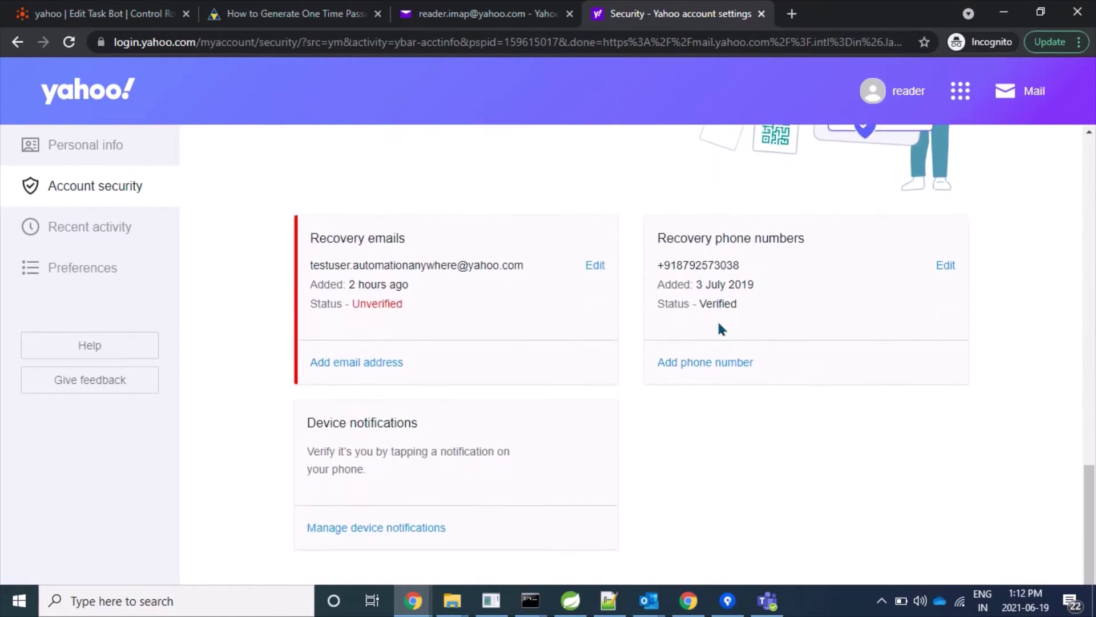
{"action": "scroll", "coordinate": [721, 328], "scroll_direction": "up", "scroll_amount": 10}
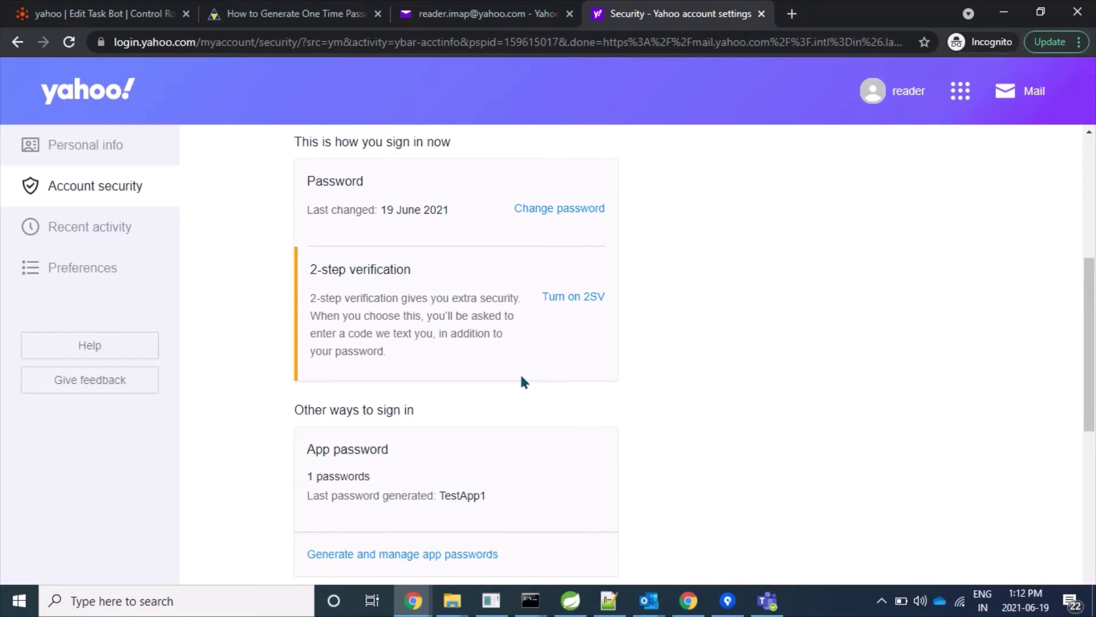
{"action": "scroll", "coordinate": [666, 472], "scroll_direction": "down", "scroll_amount": 2}
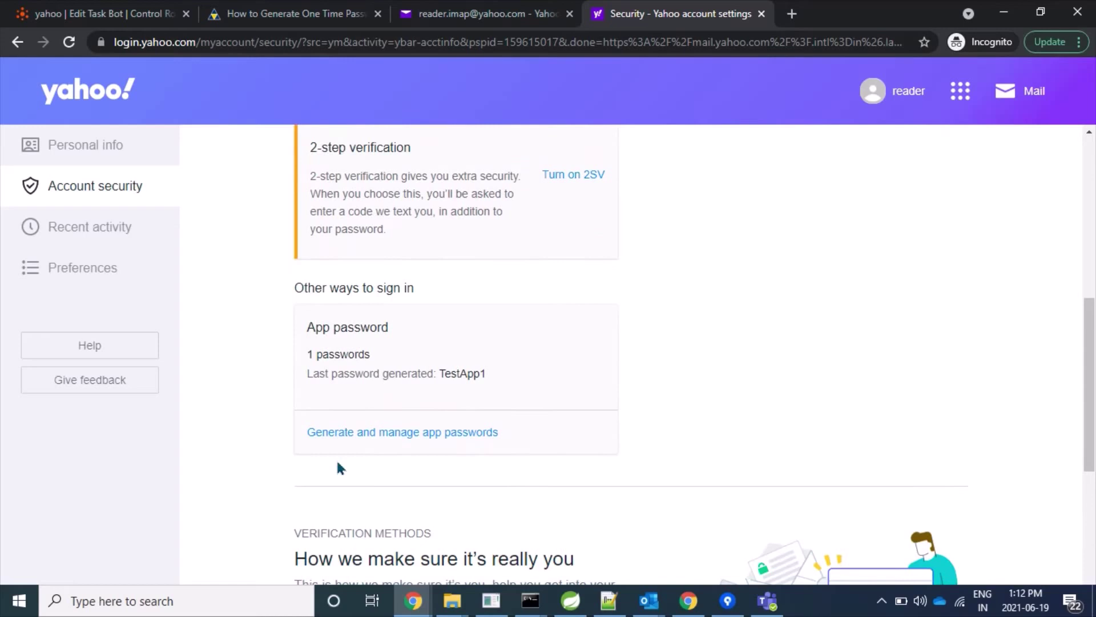
- Generate an app password named AutomateWorld, copy it, and close the form
{"action": "left_click", "coordinate": [394, 434]}
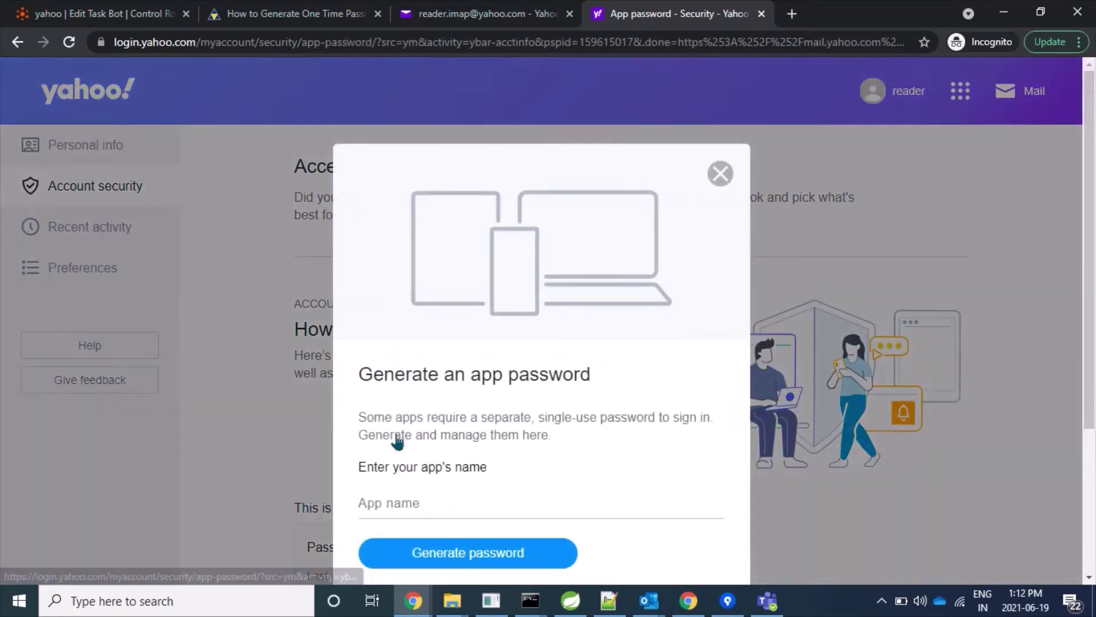
{"action": "left_click", "coordinate": [526, 490]}
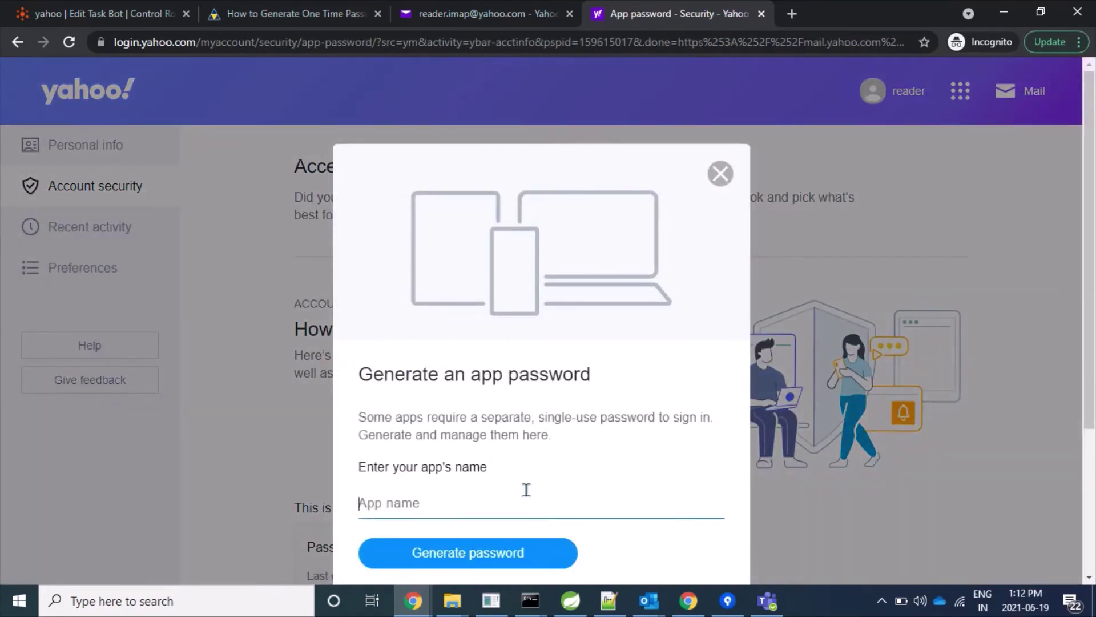
{"action": "type", "text": "AutomateWorld"}
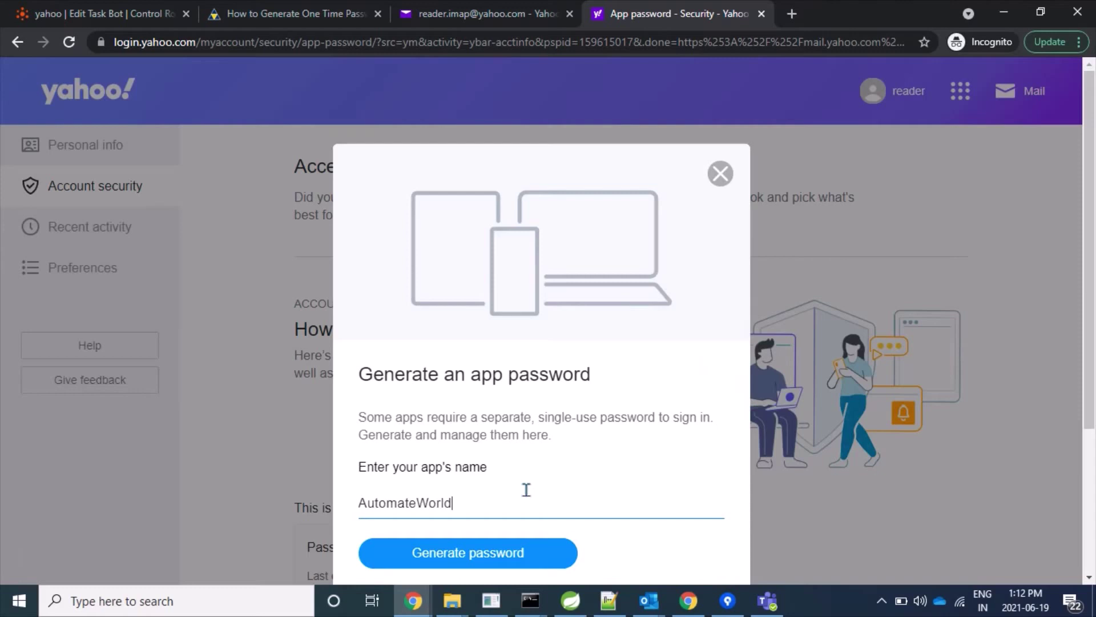
{"action": "left_click", "coordinate": [516, 552]}
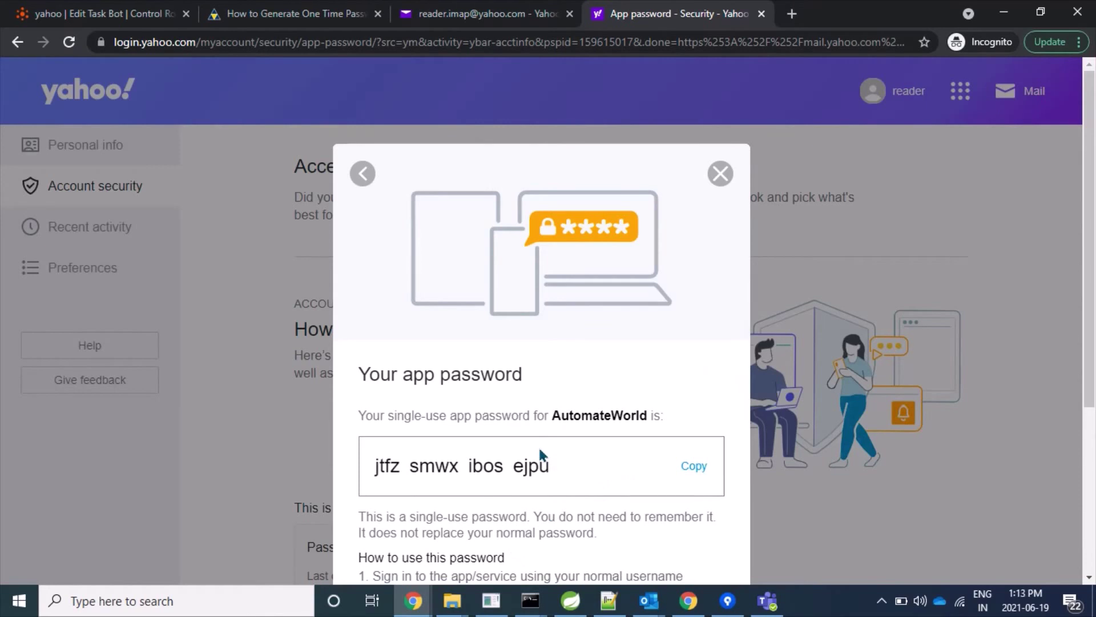
{"action": "left_click", "coordinate": [694, 469]}
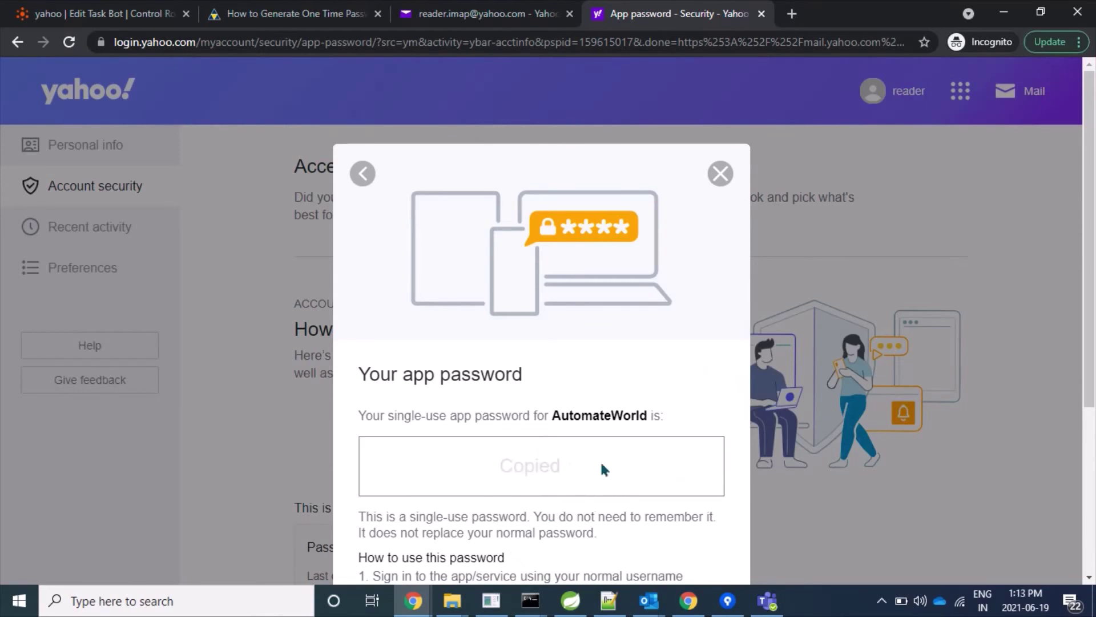
{"action": "scroll", "coordinate": [576, 479], "scroll_direction": "down", "scroll_amount": 3}
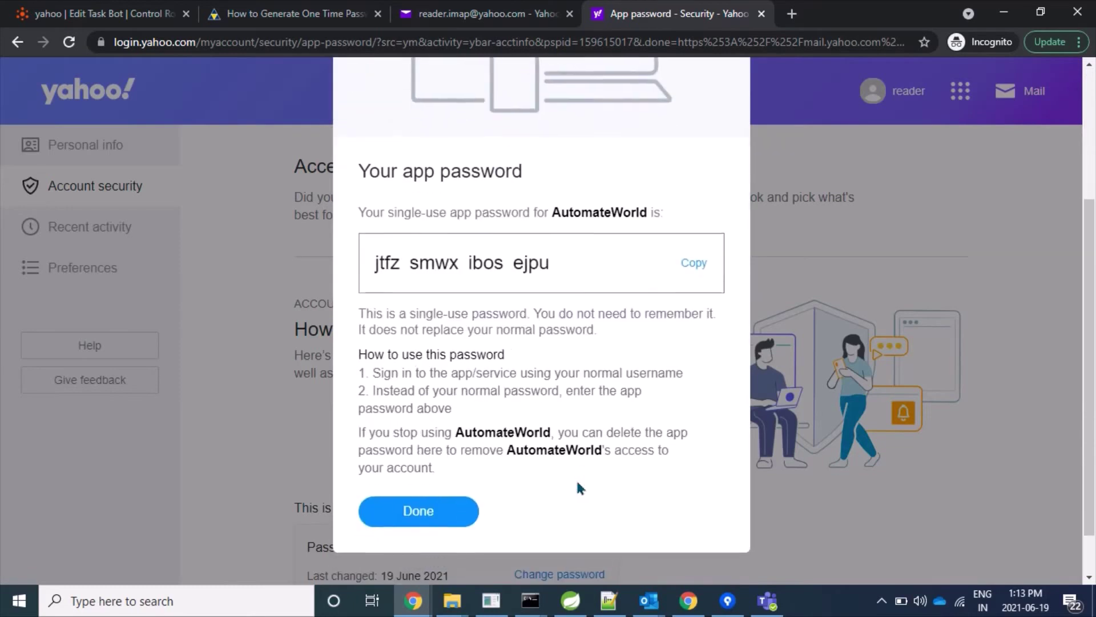
{"action": "left_click", "coordinate": [410, 506]}
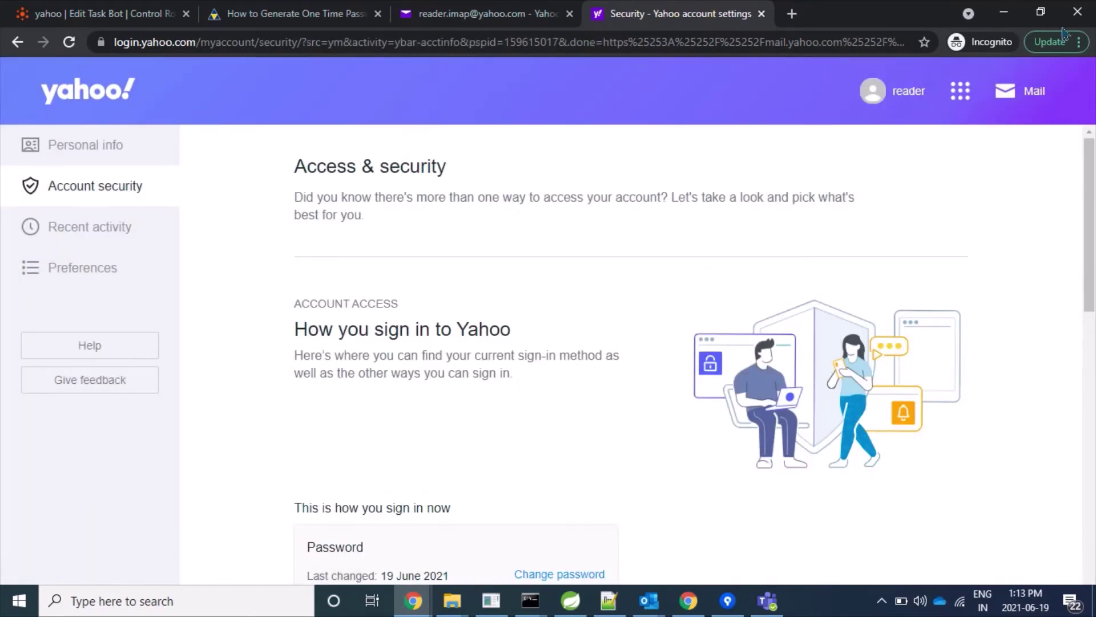
- Return to the yahoo bot editor and dismiss the invalid credentials error
{"action": "left_click", "coordinate": [125, 8]}
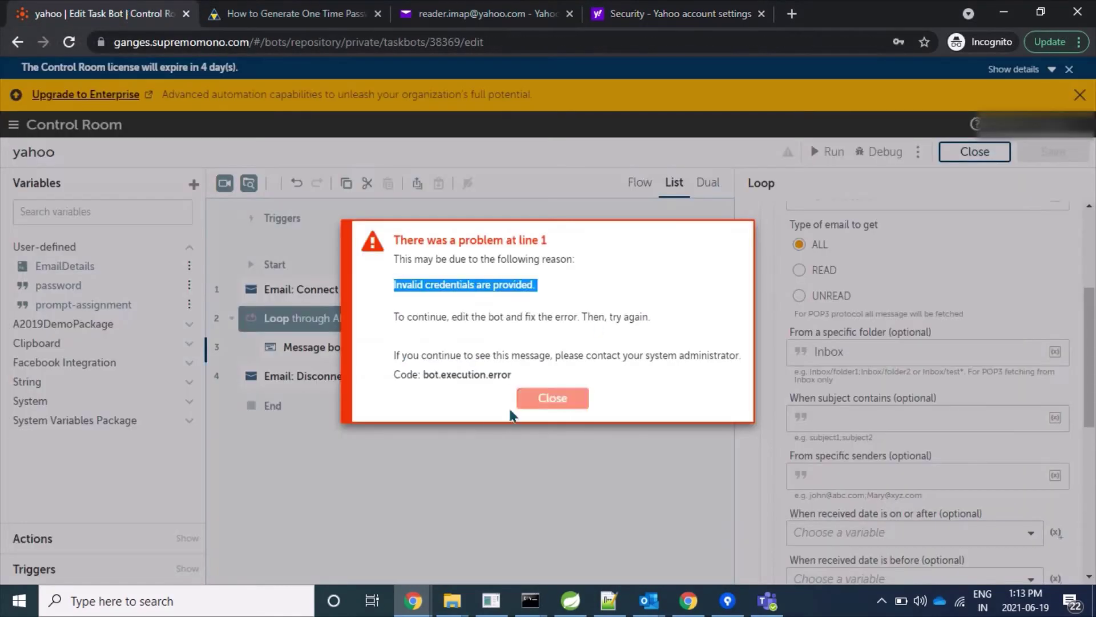
{"action": "left_click", "coordinate": [550, 398]}
{"action": "scroll", "coordinate": [876, 457], "scroll_direction": "down", "scroll_amount": 5}
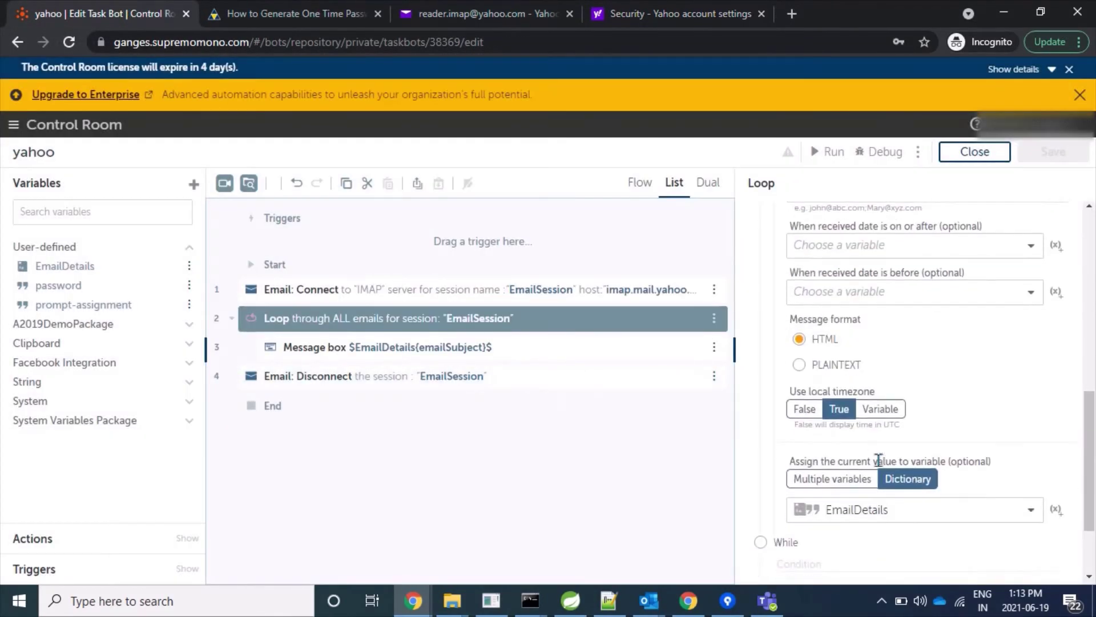
{"action": "scroll", "coordinate": [910, 487], "scroll_direction": "up", "scroll_amount": 6}
{"action": "scroll", "coordinate": [857, 476], "scroll_direction": "up", "scroll_amount": 2}
{"action": "scroll", "coordinate": [868, 411], "scroll_direction": "down", "scroll_amount": 4}
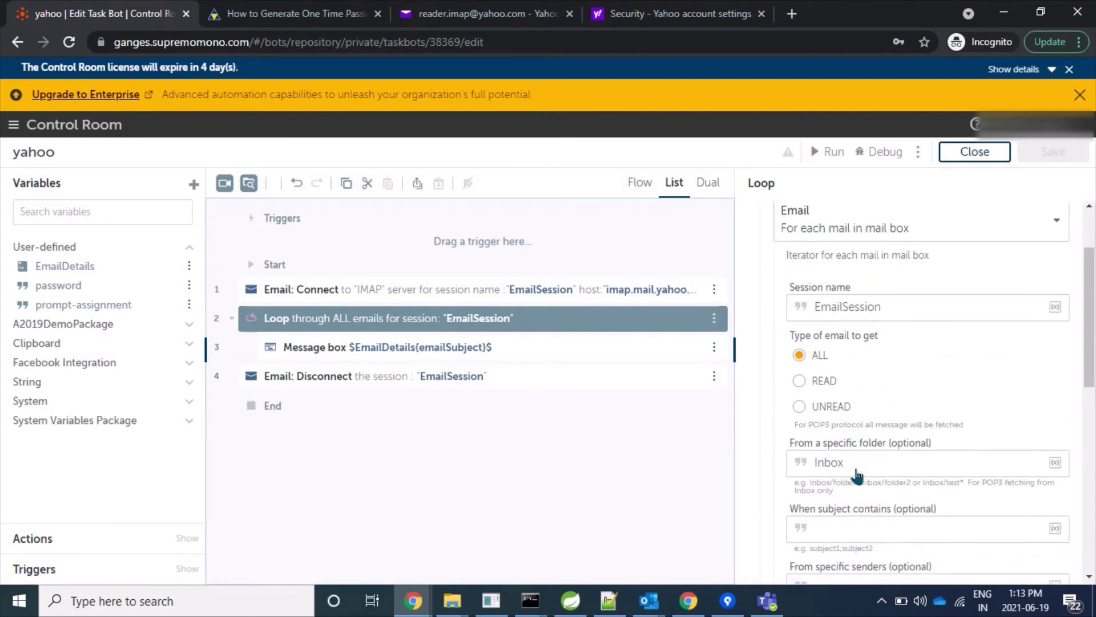
- Paste the app password over $password$ in Email: Connect and save the bot
{"action": "left_click", "coordinate": [623, 289]}
{"action": "left_click", "coordinate": [885, 318]}
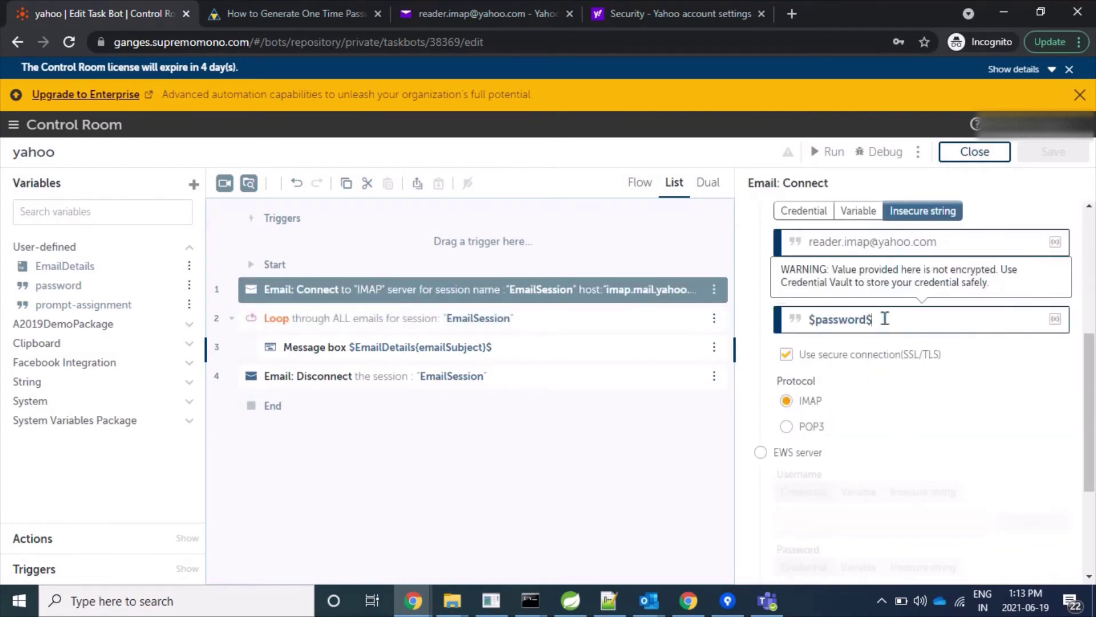
{"action": "double_click", "coordinate": [884, 318]}
{"action": "key", "text": "ctrl+v"}
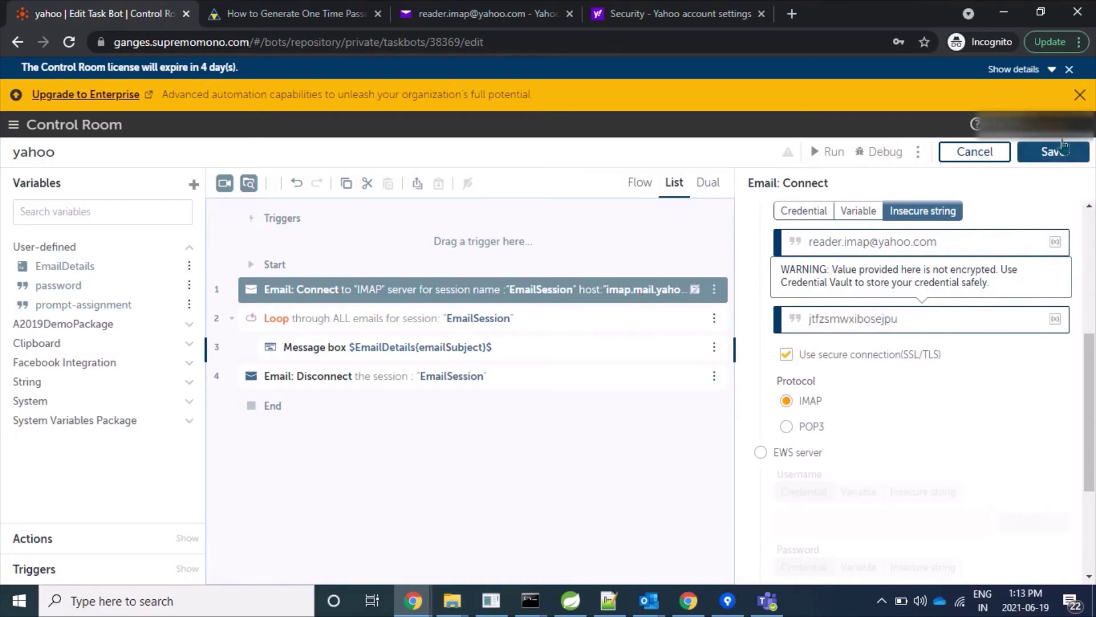
{"action": "left_click", "coordinate": [1053, 151]}
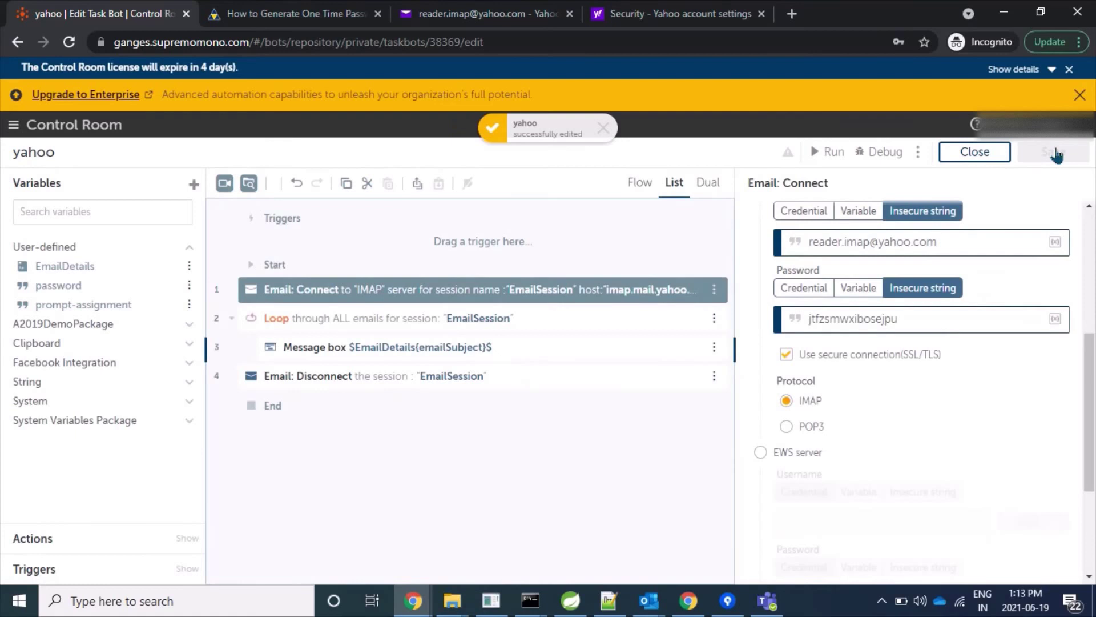
{"action": "scroll", "coordinate": [808, 350], "scroll_direction": "up", "scroll_amount": 1}
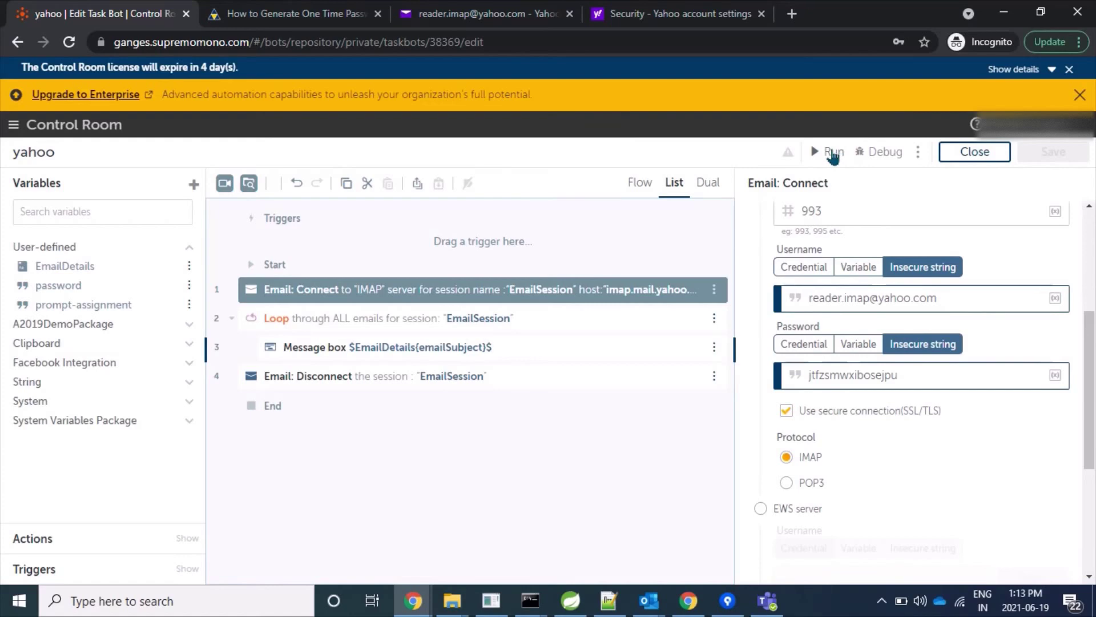
- Run the yahoo bot again so it connects and shows the 'Test2' message
{"action": "left_click", "coordinate": [833, 155]}
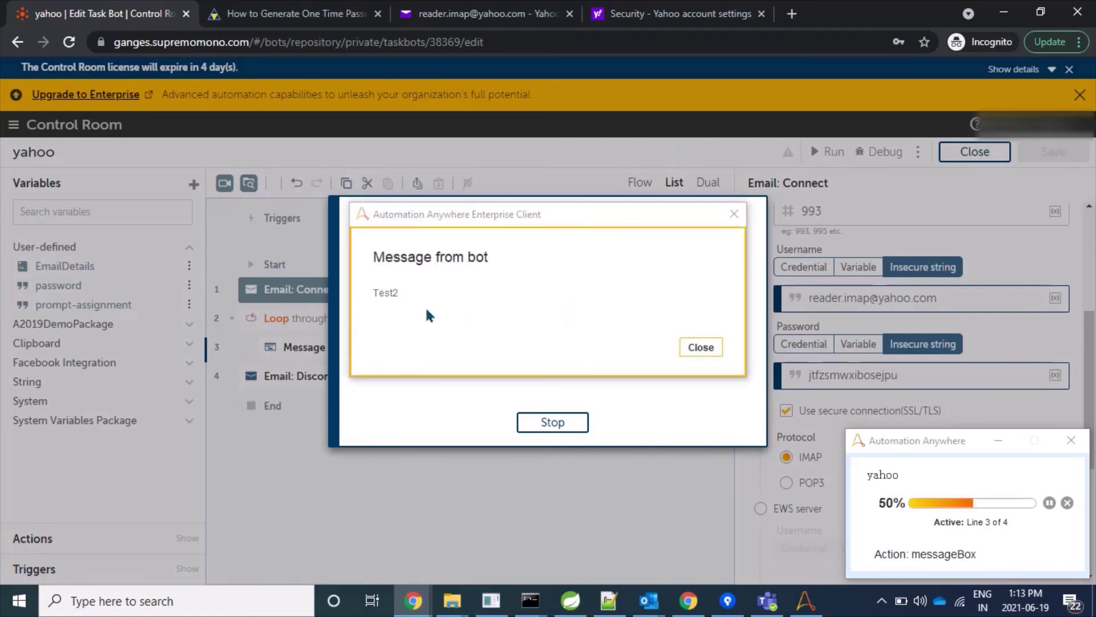
{"action": "left_click", "coordinate": [724, 17]}
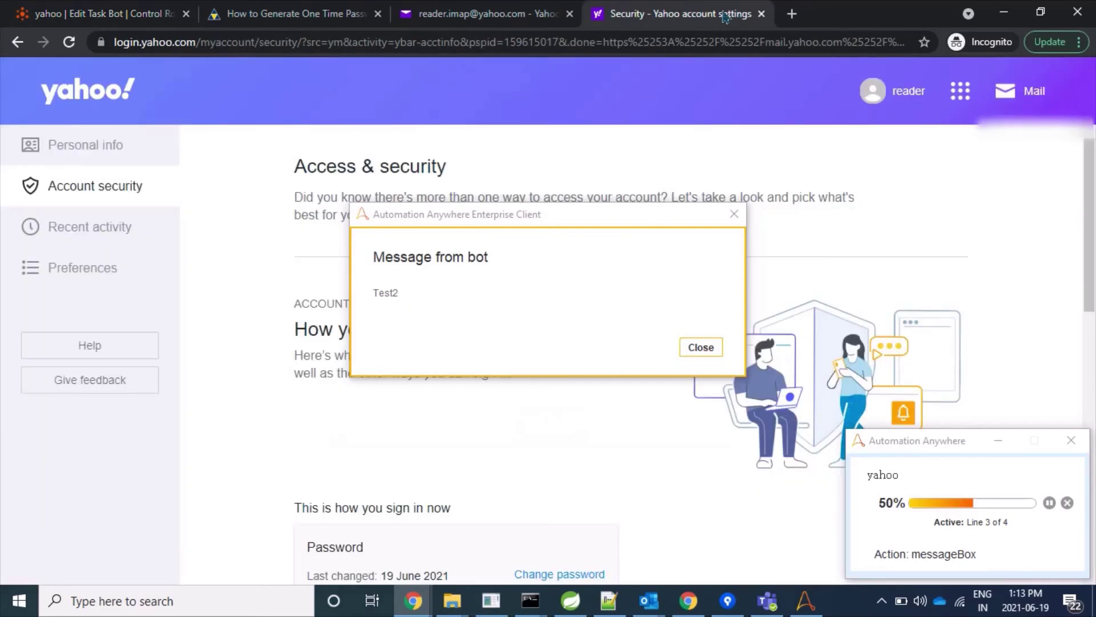
- Match the bot's Test2 and Test messages against the inbox subjects, then close both
{"action": "left_click", "coordinate": [402, 18]}
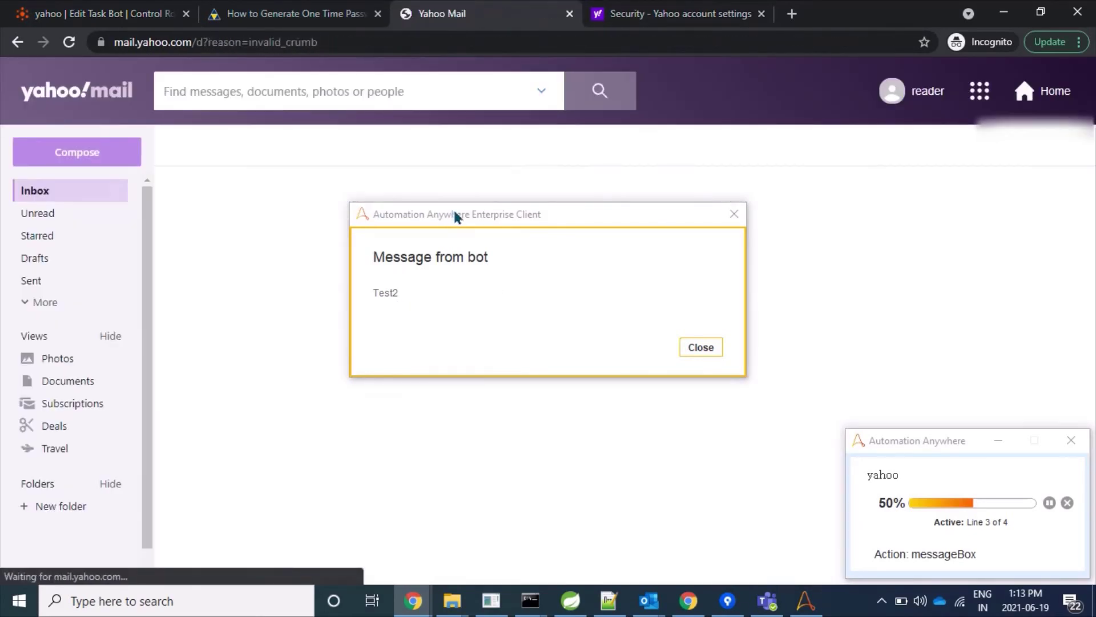
{"action": "left_click_drag", "start_coordinate": [455, 216], "coordinate": [435, 320]}
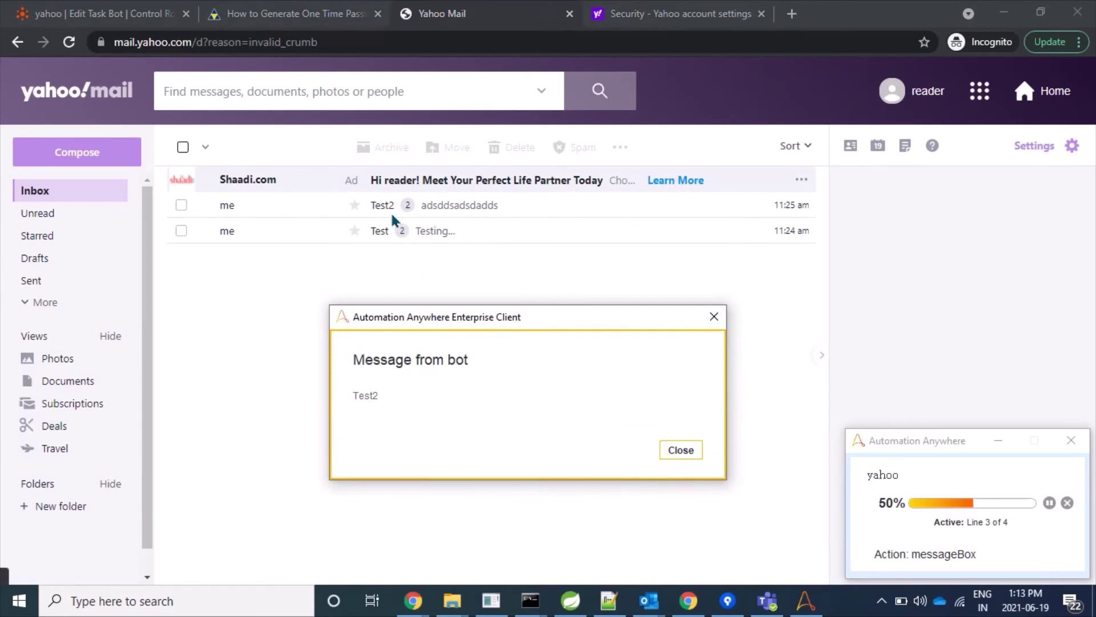
{"action": "left_click", "coordinate": [679, 449]}
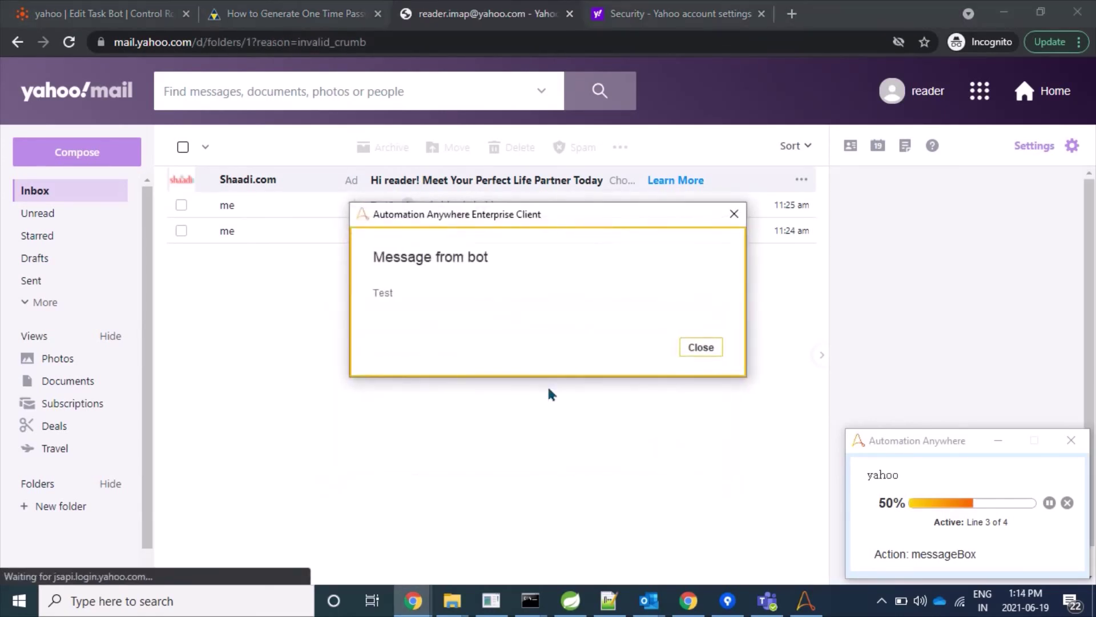
{"action": "left_click", "coordinate": [697, 348]}
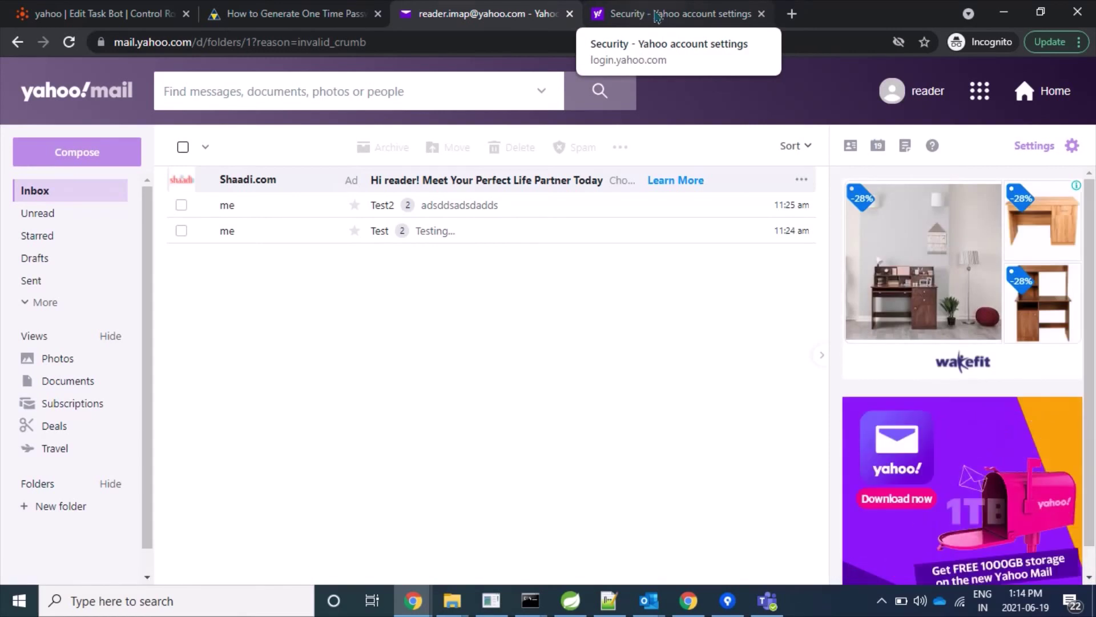
{"action": "left_click", "coordinate": [658, 16]}
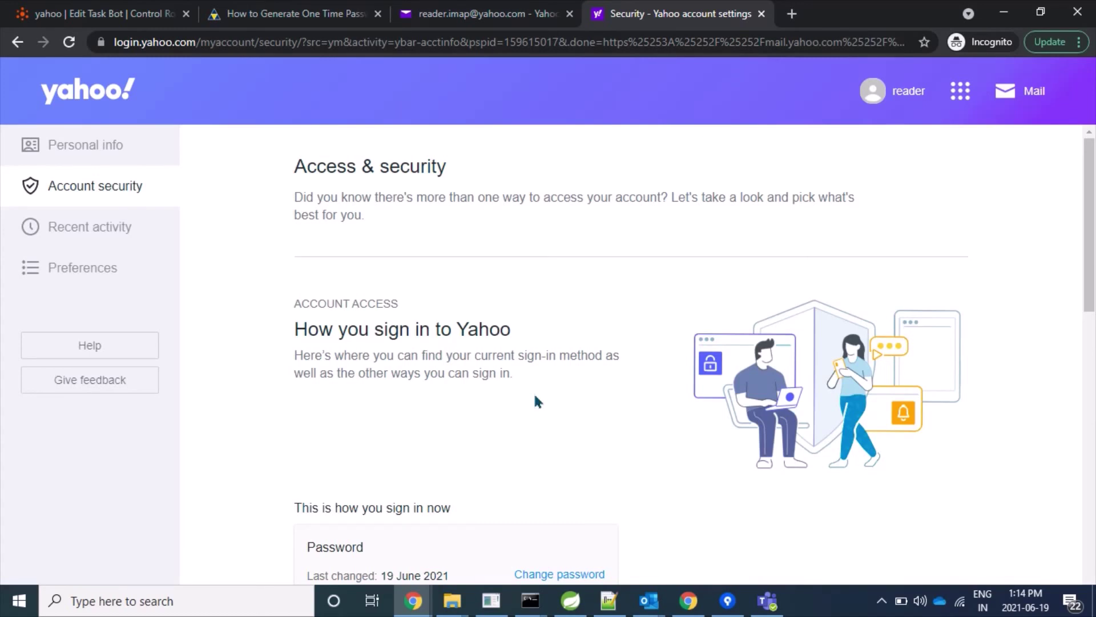
- Check the App password card now lists 2 passwords, with AutomateWorld last
{"action": "scroll", "coordinate": [534, 395], "scroll_direction": "down", "scroll_amount": 10}
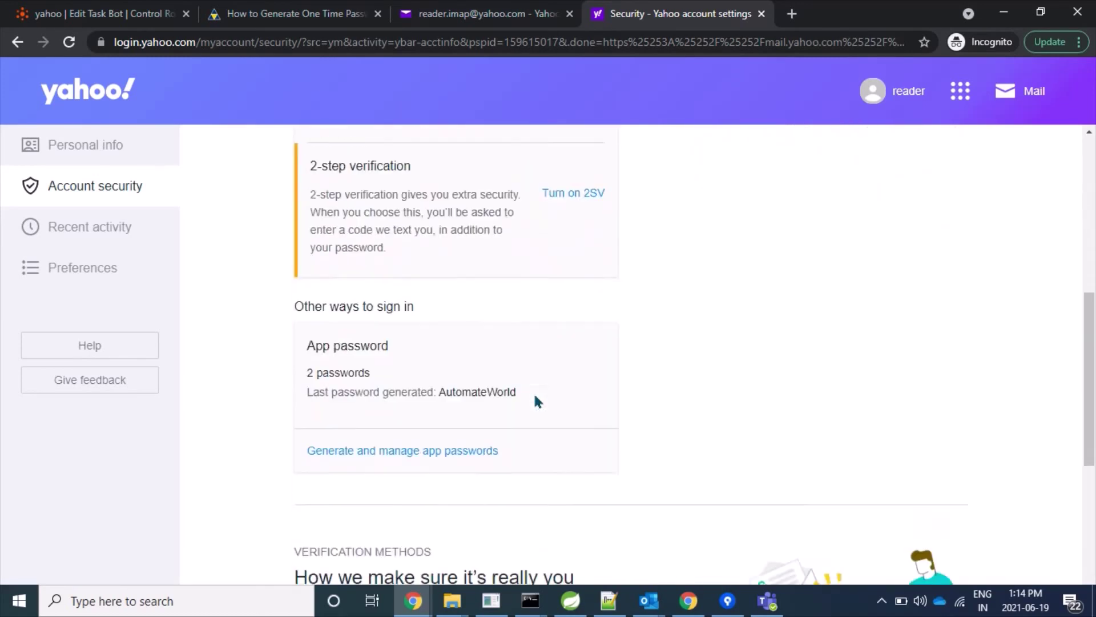
{"action": "scroll", "coordinate": [659, 301], "scroll_direction": "up", "scroll_amount": 1}
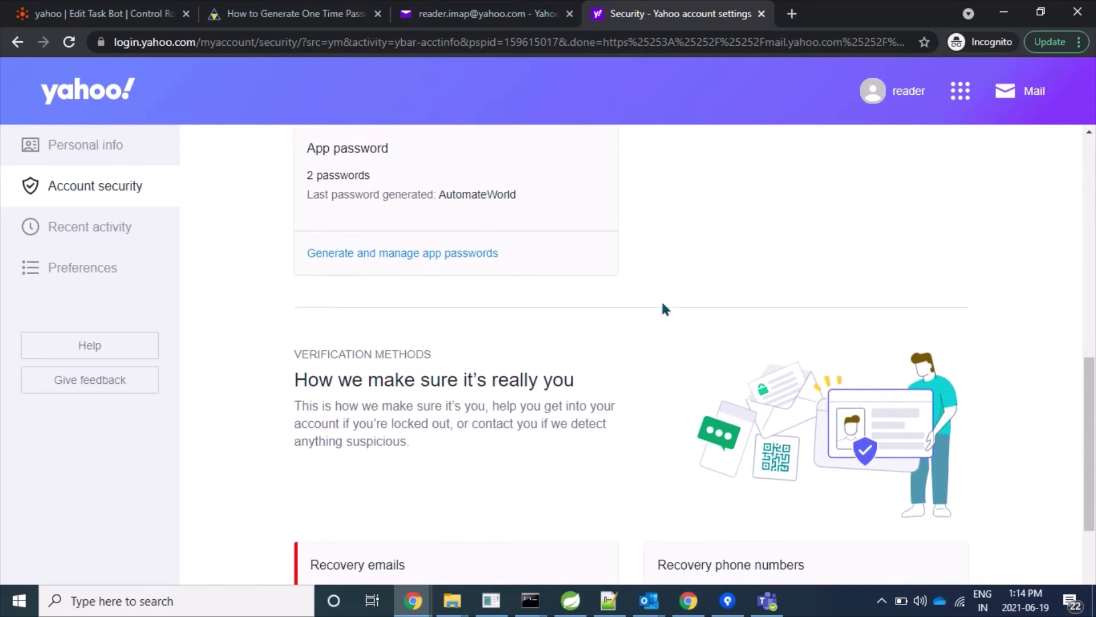
{"action": "scroll", "coordinate": [663, 309], "scroll_direction": "up", "scroll_amount": 2}
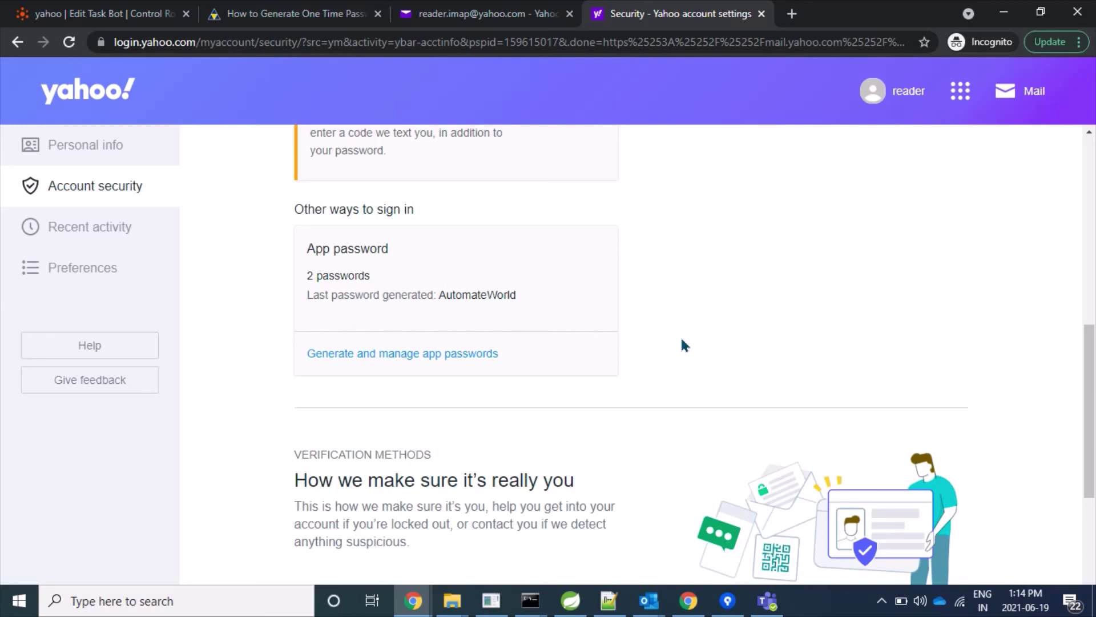
{"action": "key", "text": "ctrl+2"}
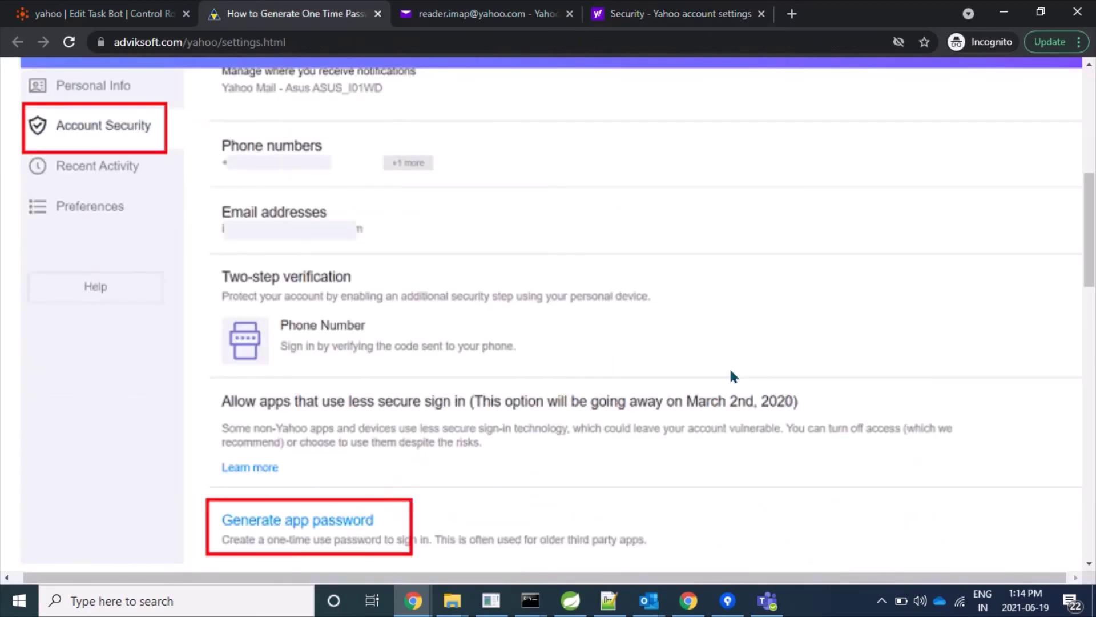